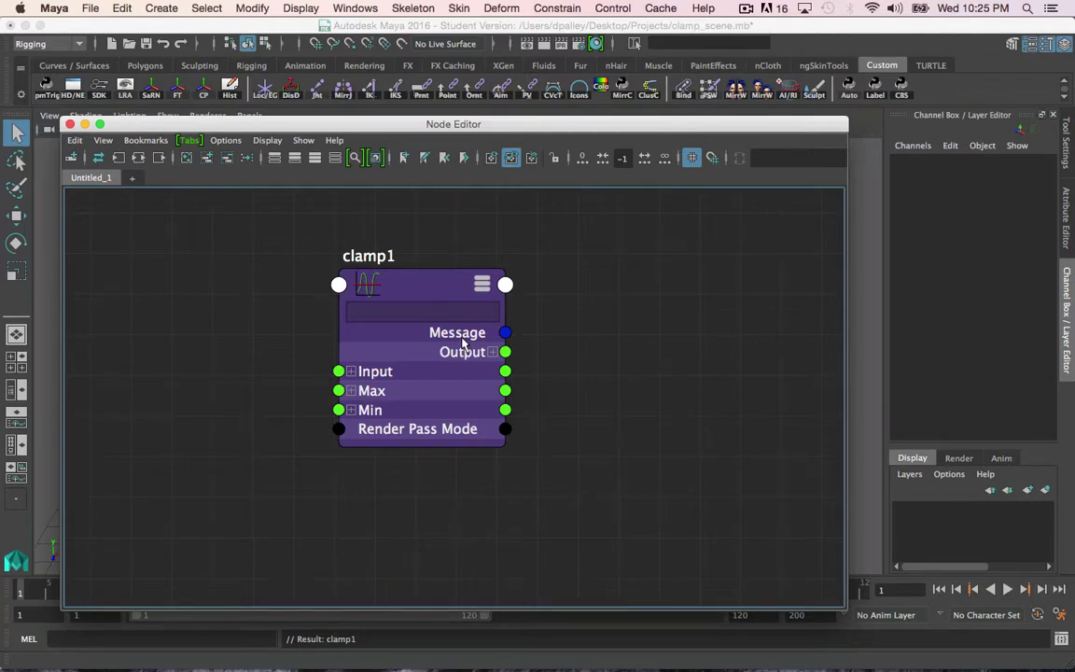
Step: Split clamp1's Input, Min, Max and Output into separate R, G and B channels
click(351, 372)
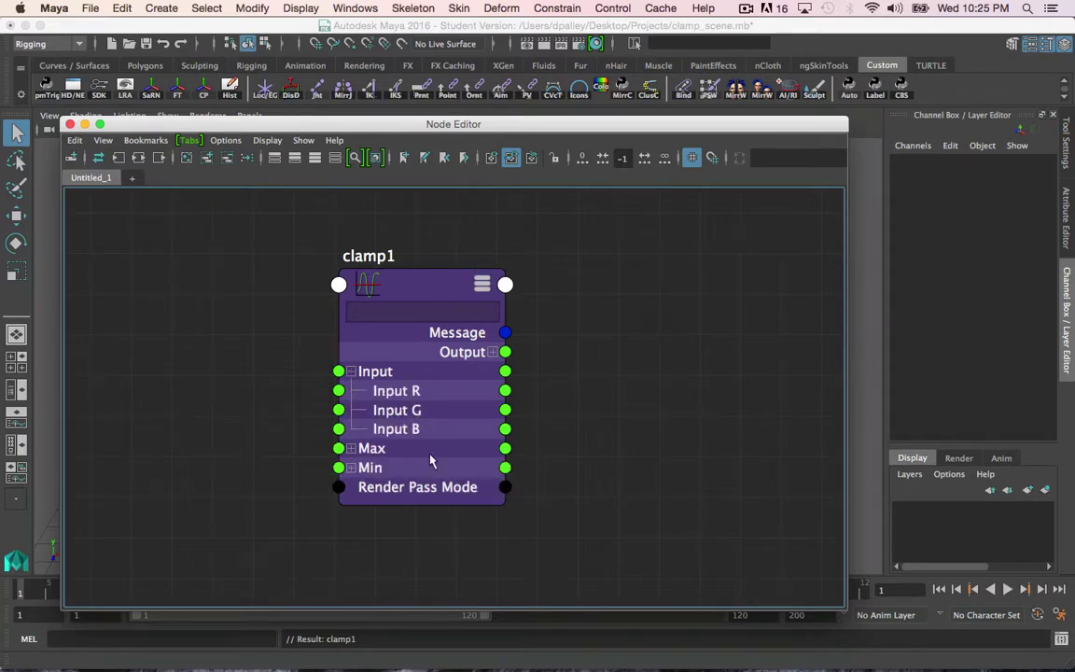
click(350, 468)
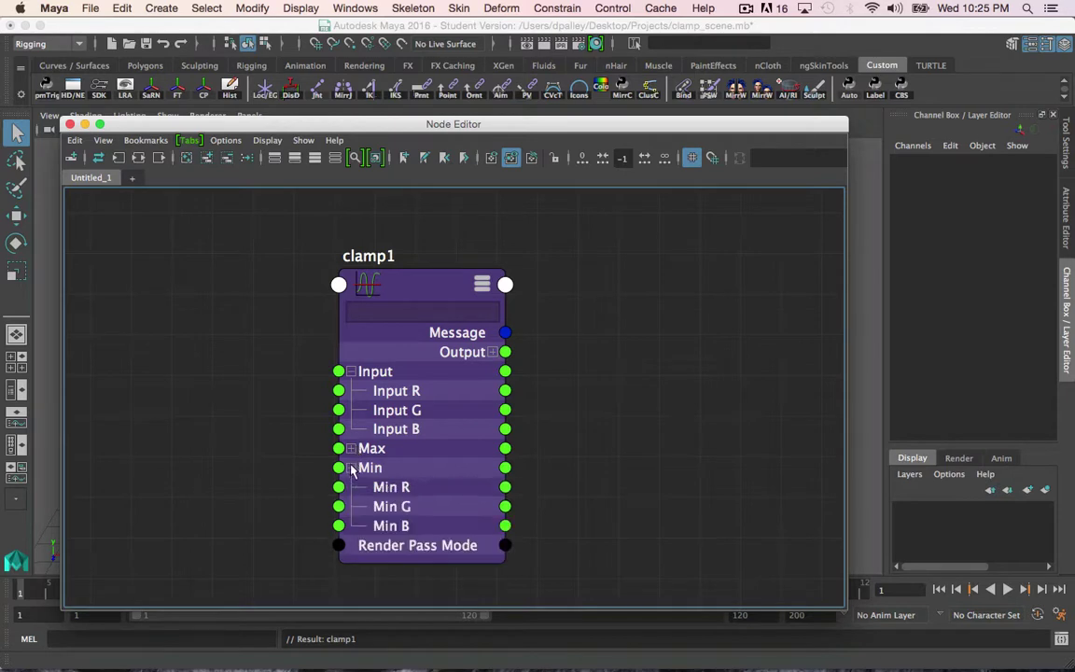
click(350, 448)
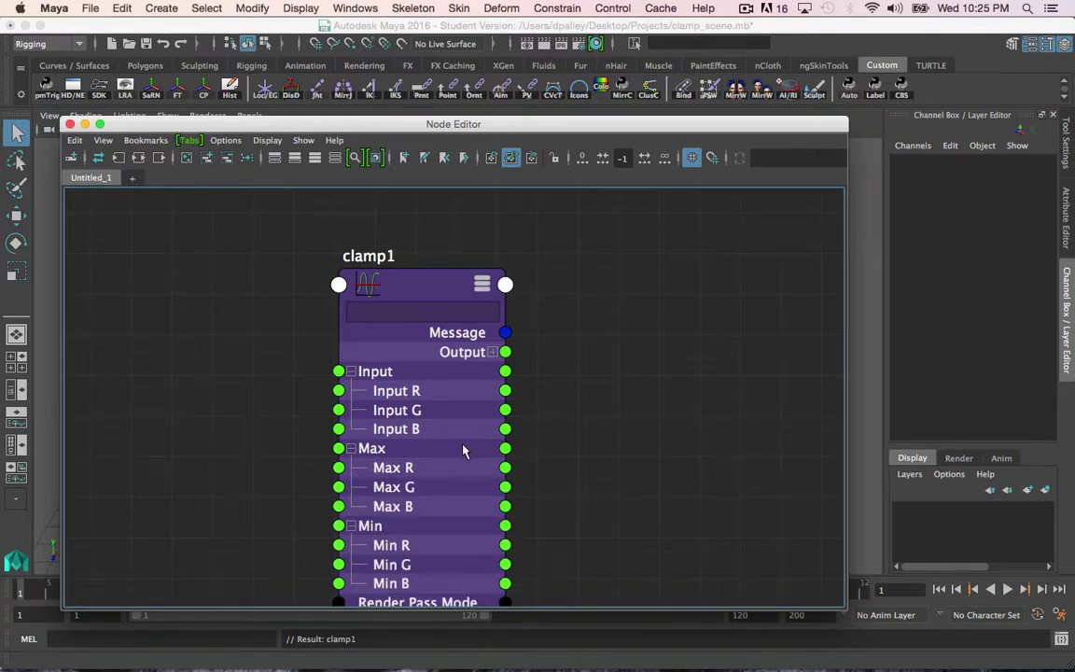
click(493, 352)
scroll(497, 360, down, 3)
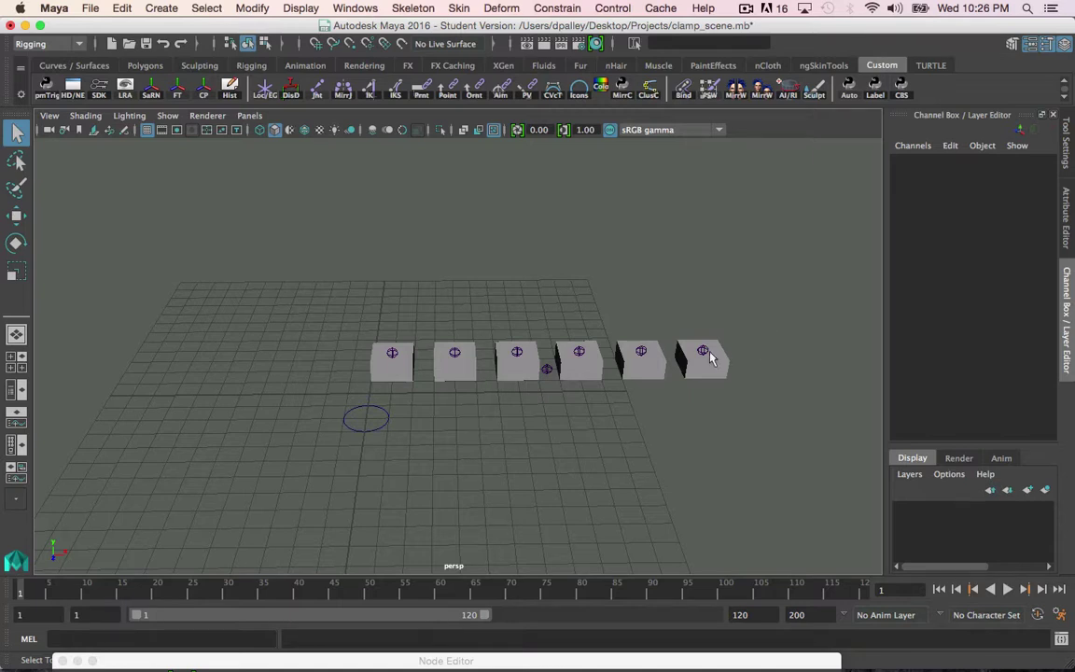
alt+drag(521, 410, 405, 352)
click(405, 353)
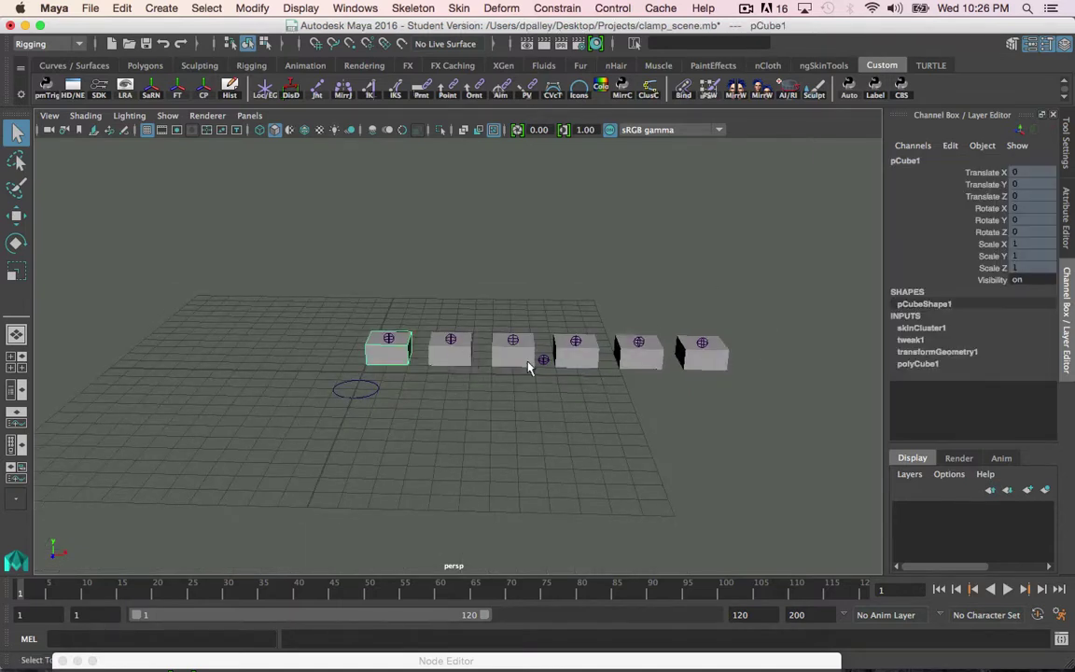
mouse_move(623, 388)
alt+middle_down()
mouse_move(660, 391)
mouse_move(624, 395)
alt+middle_up()
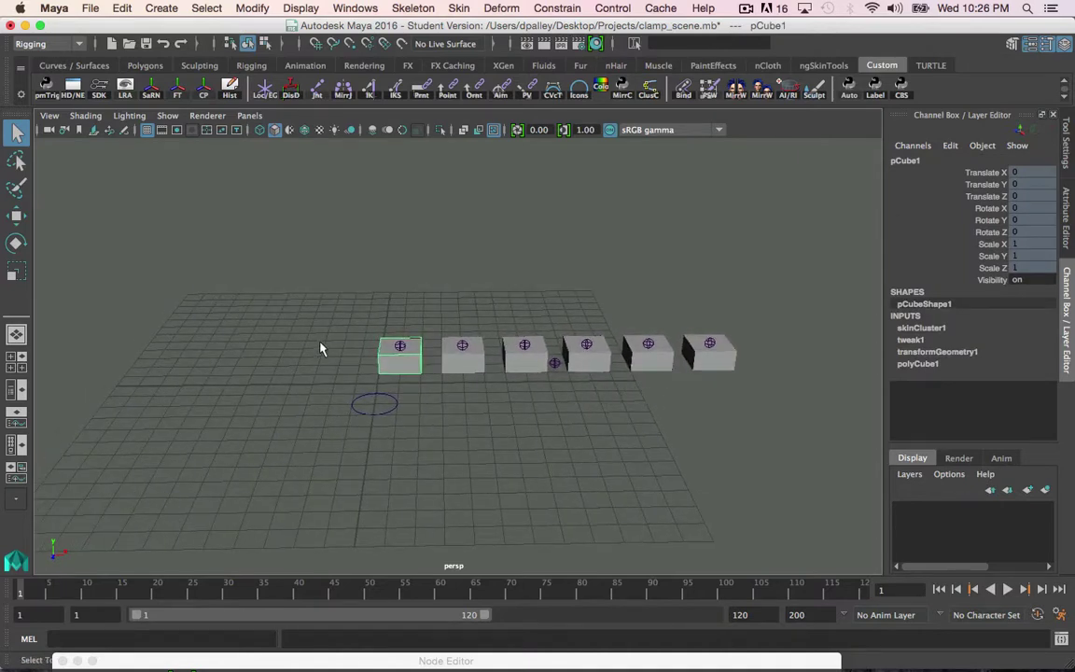
click(401, 348)
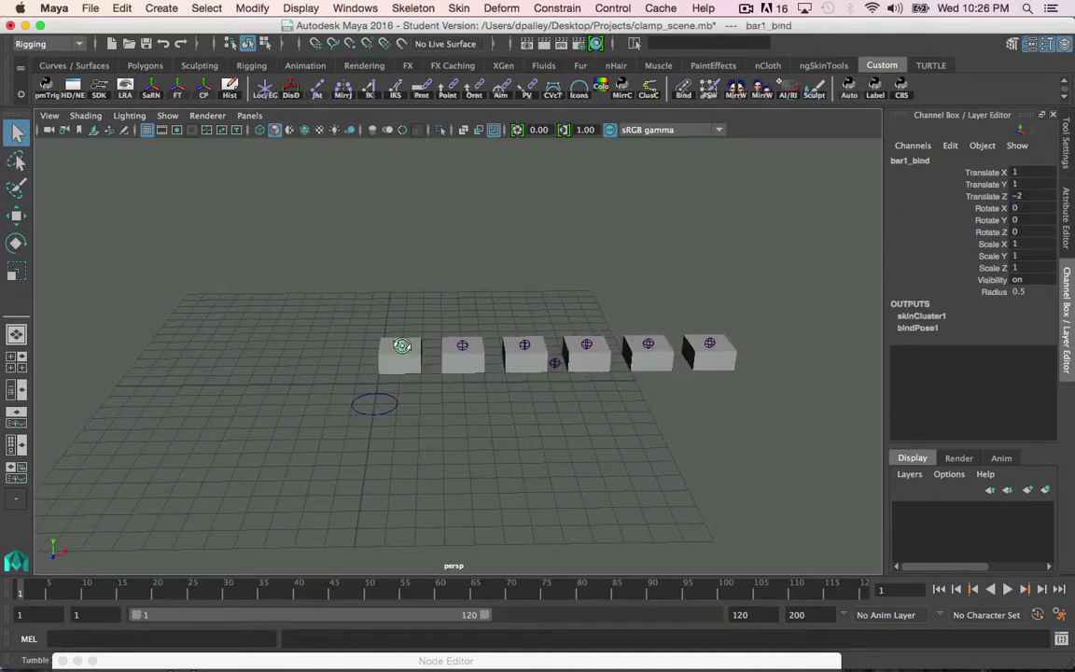
key(w)
drag(398, 303, 415, 238)
key(z)
drag(472, 348, 473, 356)
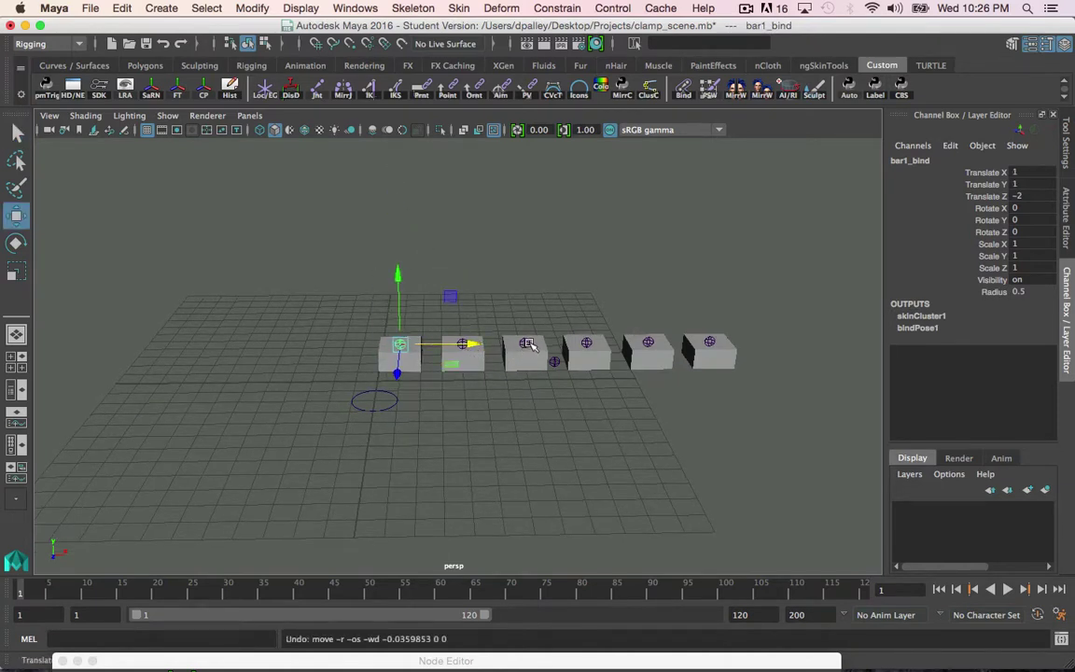
click(526, 343)
drag(525, 303, 530, 187)
key(z)
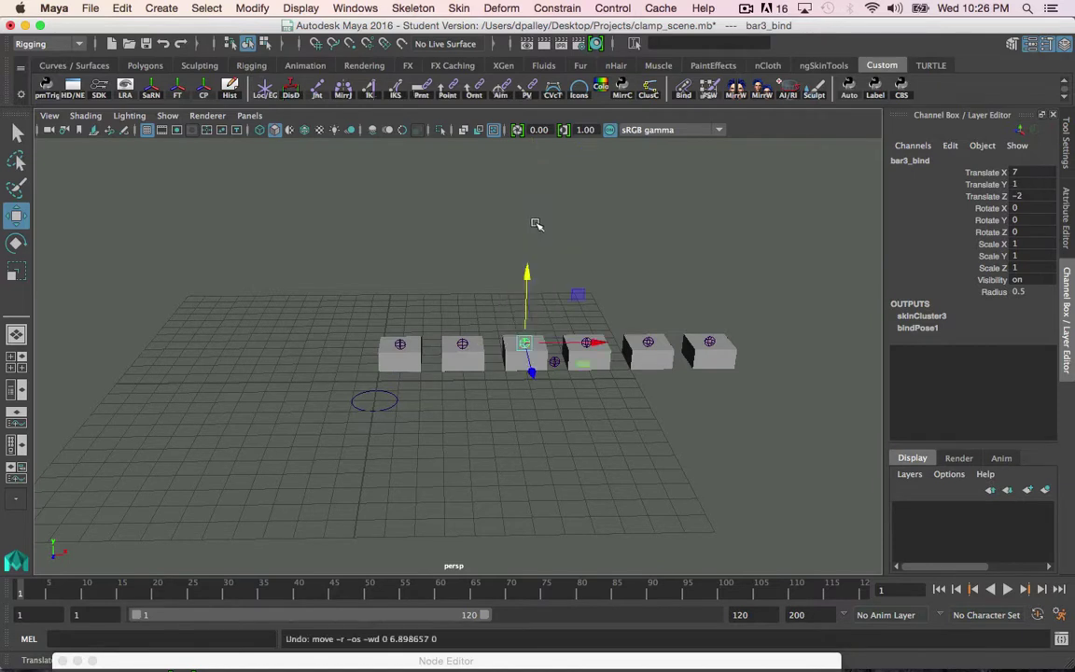
mouse_move(532, 266)
alt+mouse_down()
mouse_move(515, 272)
mouse_move(525, 275)
alt+mouse_up()
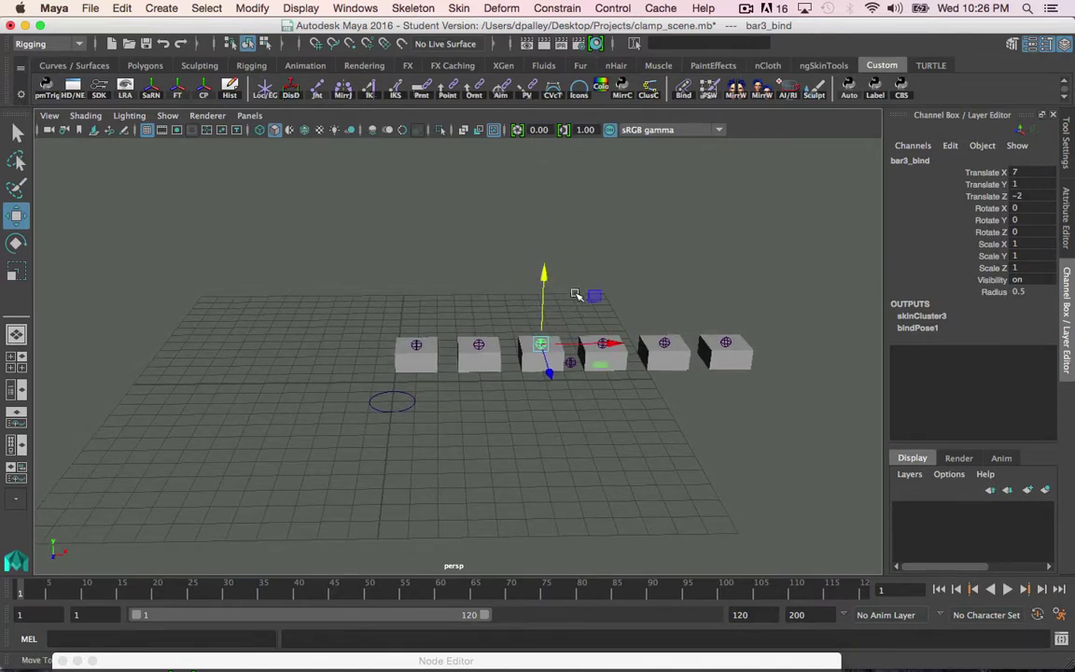
drag(366, 370, 434, 428)
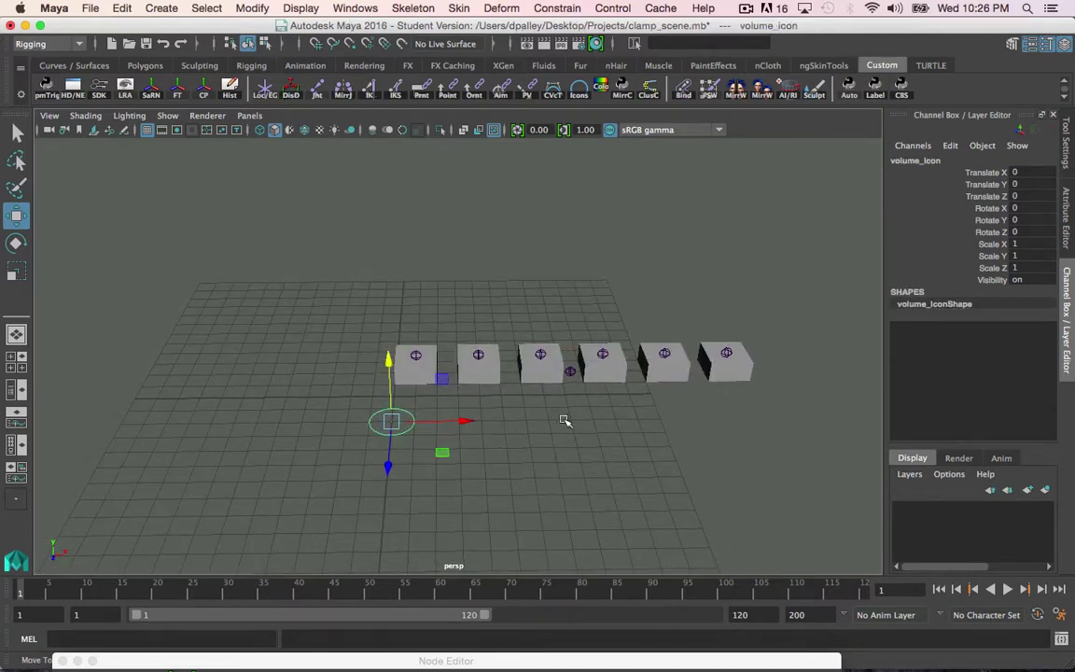
Step: Test-slide volume_icon along X past the cubes, undoing each move back to the origin
drag(463, 421, 821, 410)
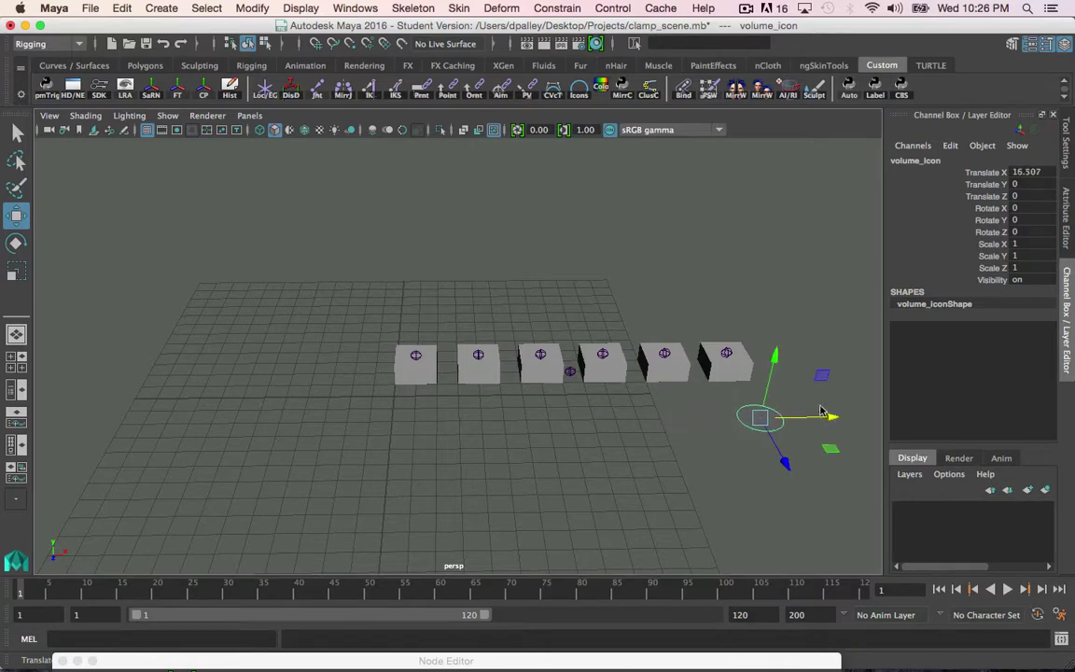
key(z)
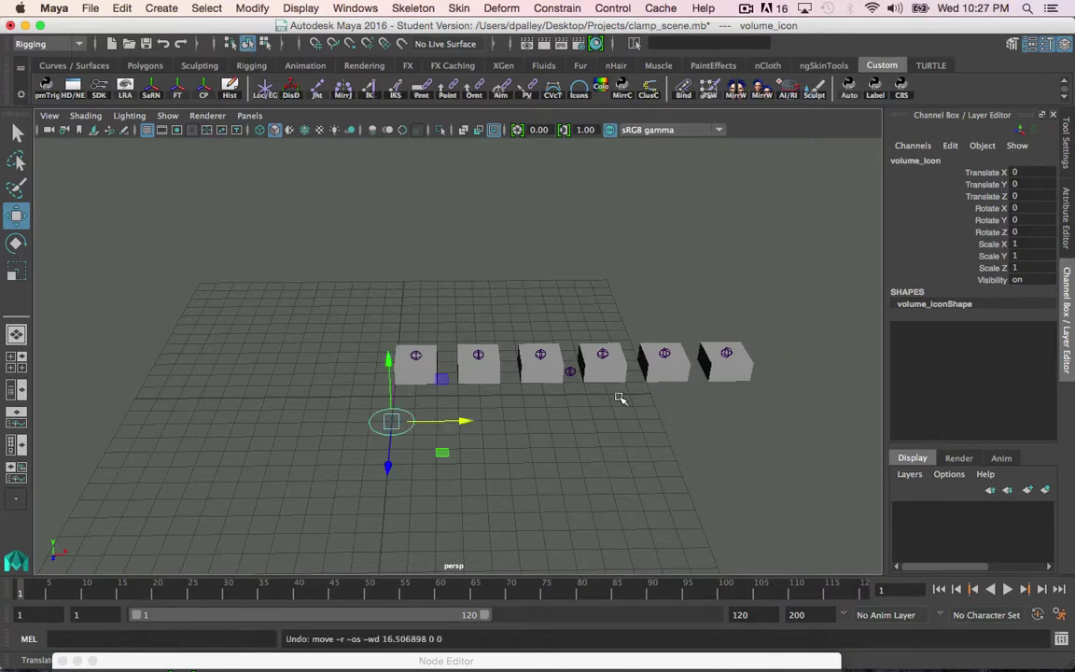
alt+drag(622, 406, 508, 446)
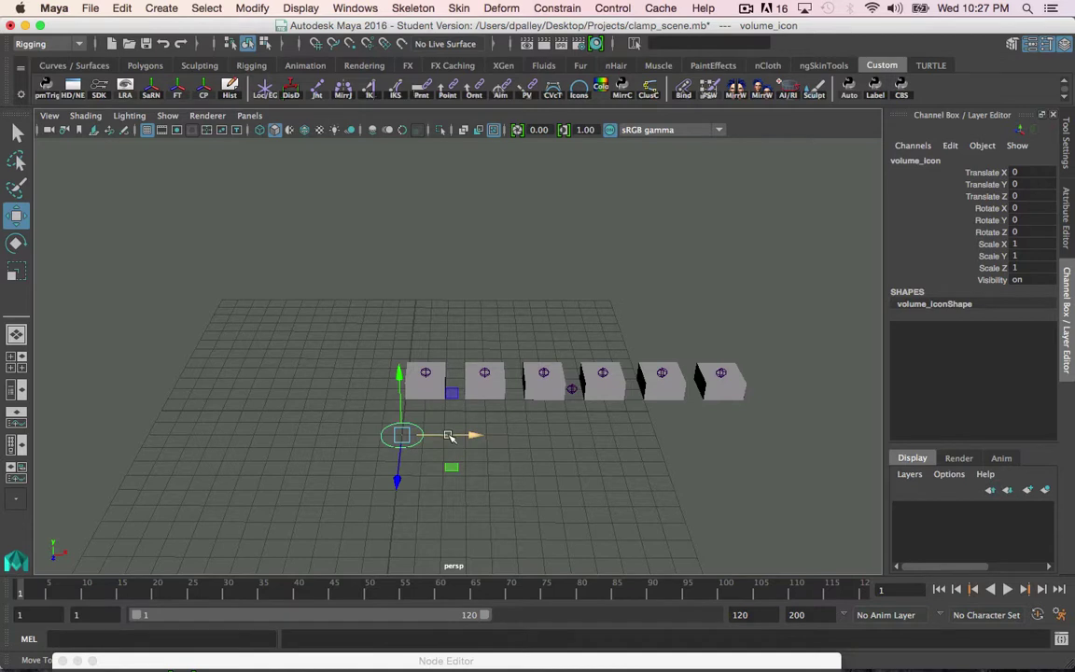
drag(449, 436, 778, 433)
key(ctrl+z)
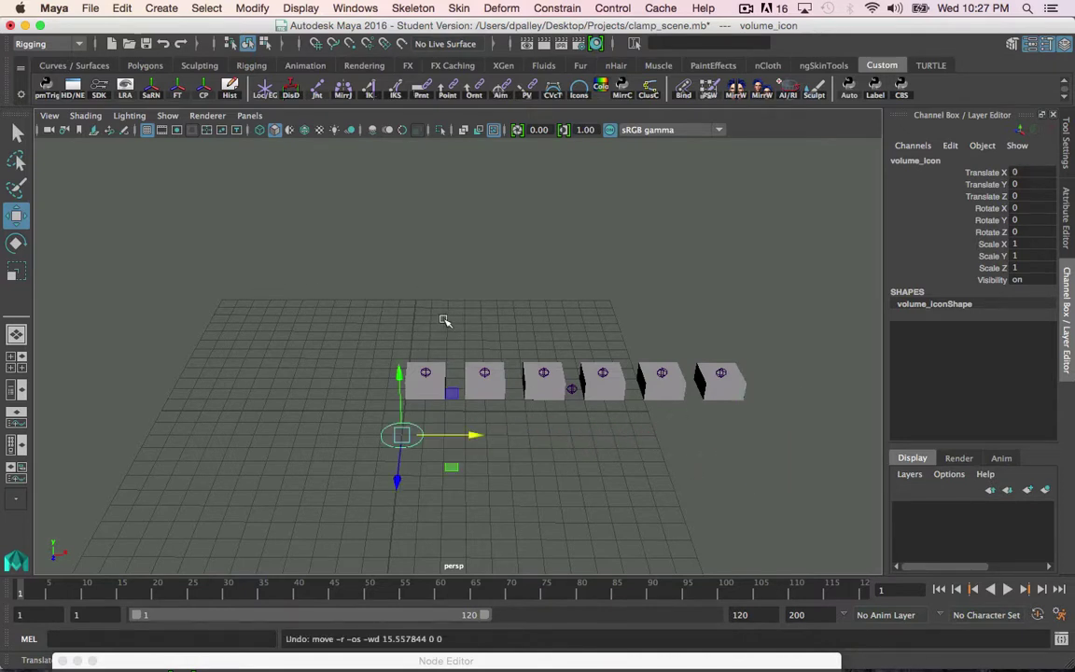
drag(475, 435, 533, 432)
key(ctrl+z)
Step: Slide volume_icon right once more, then select it and bring up the Node Editor
alt+drag(480, 350, 434, 312)
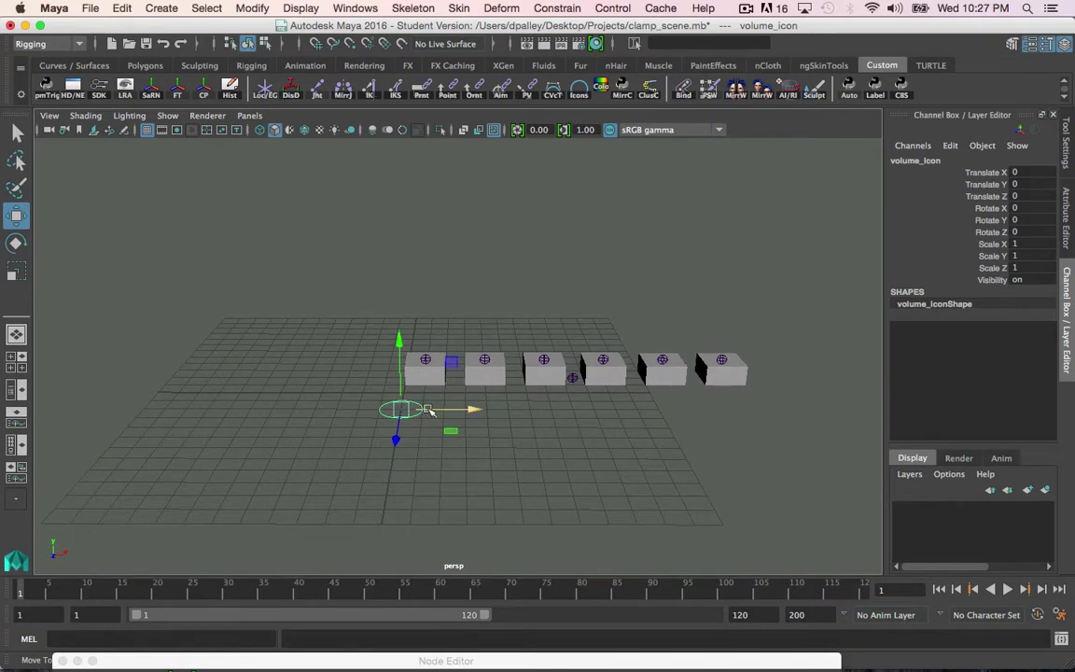
alt+drag(421, 415, 551, 425)
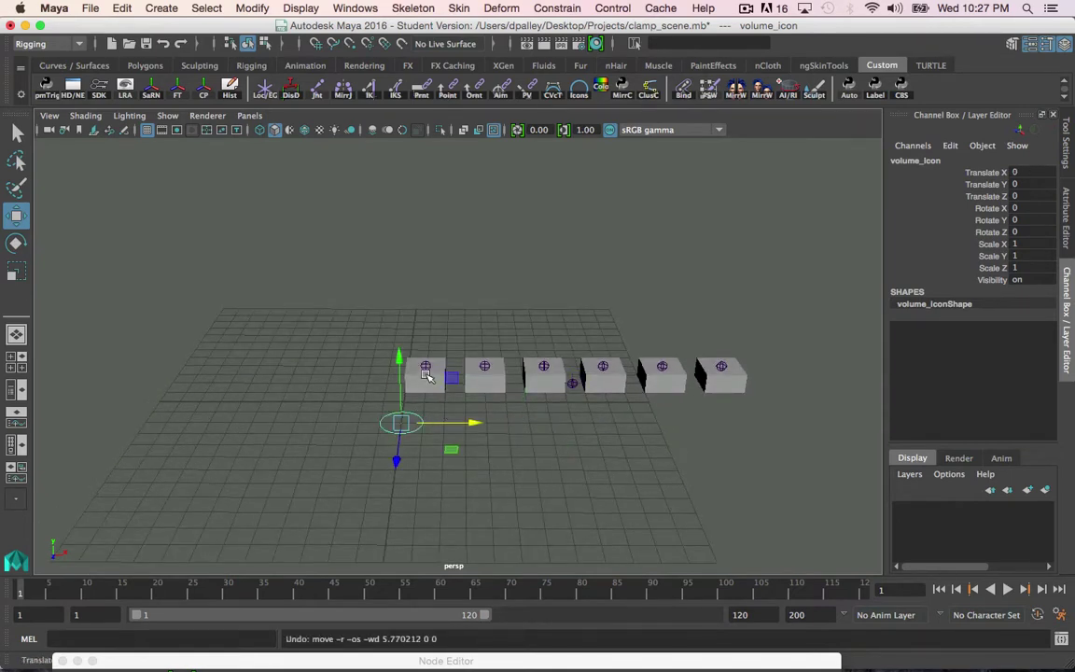
alt+drag(424, 316, 775, 369)
alt+drag(639, 322, 401, 382)
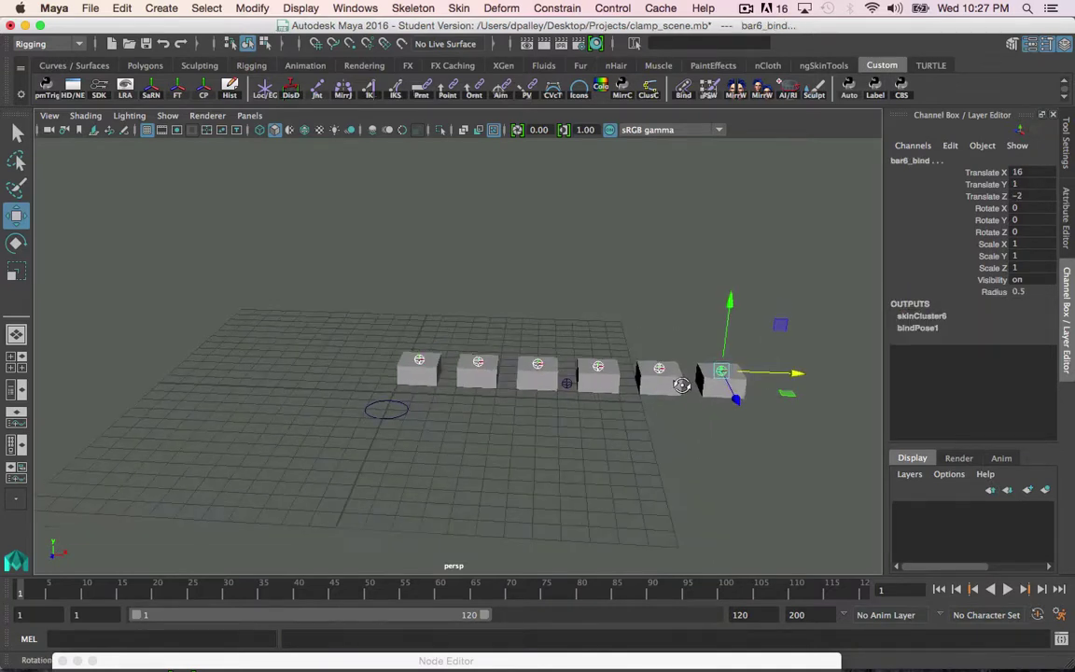
click(404, 411)
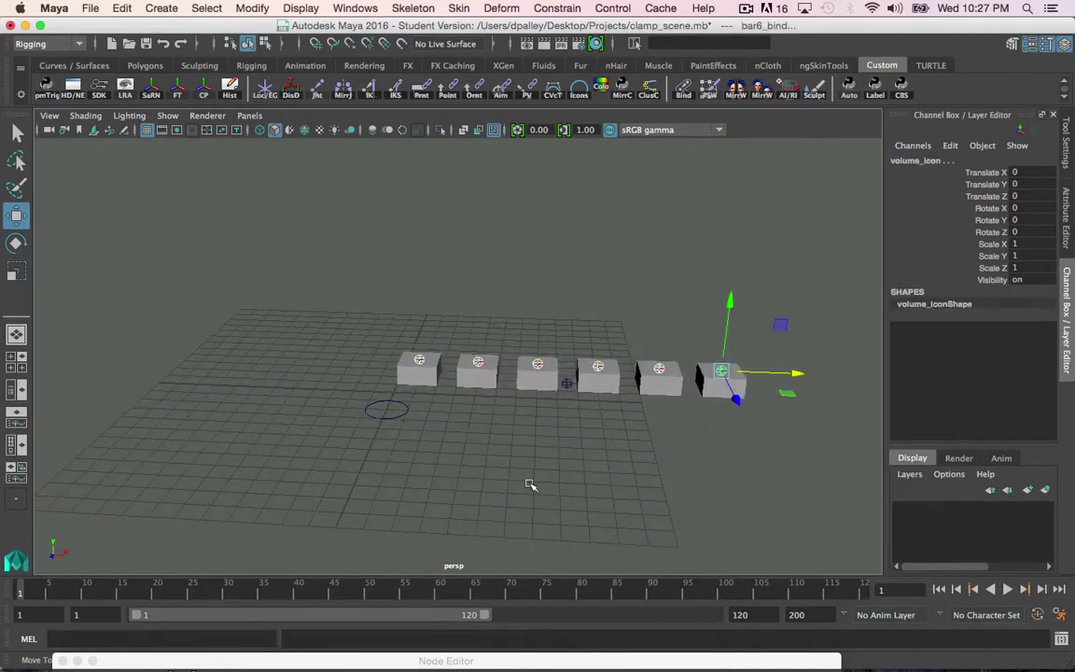
drag(665, 655, 729, 45)
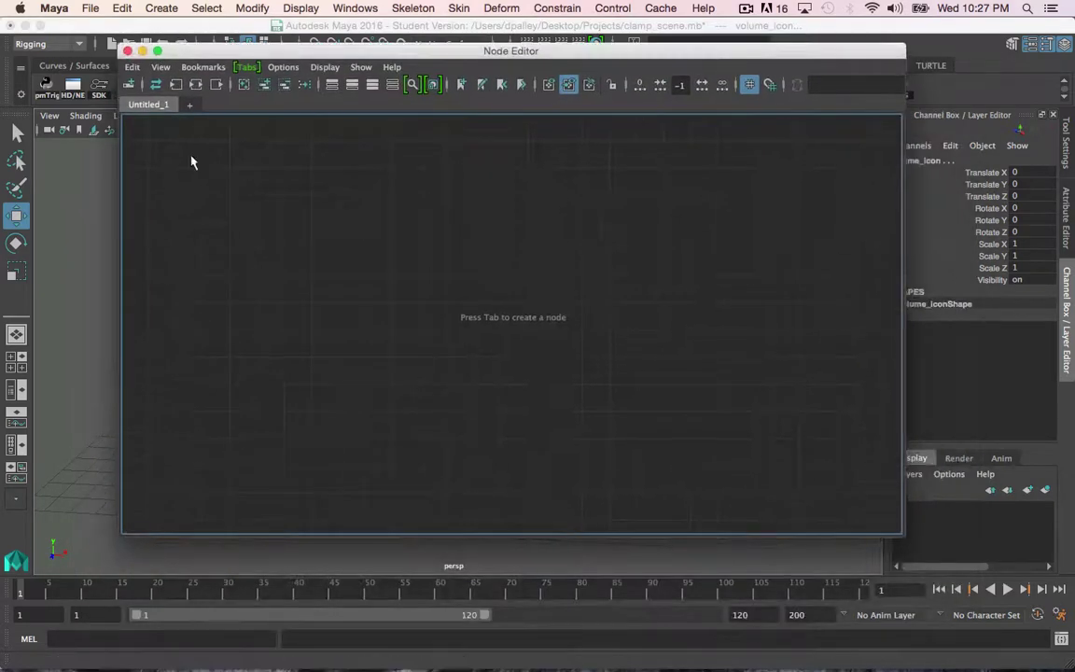
Step: Load volume_icon and the bar joints into the graph, removing volume_iconShape
click(244, 84)
scroll(472, 304, down, 5)
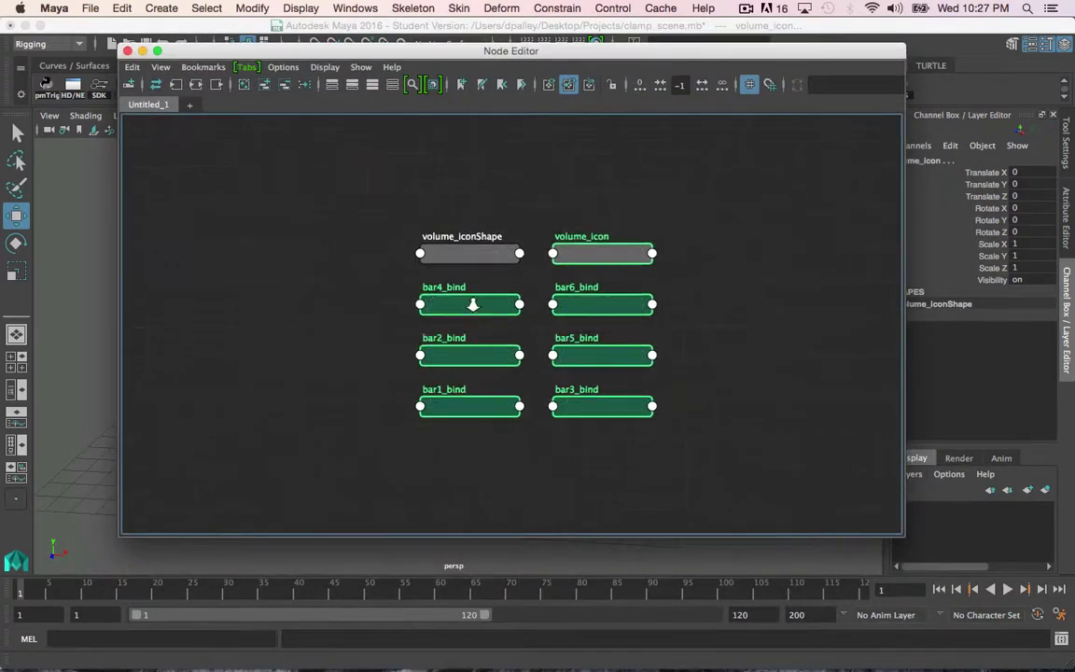
drag(438, 187, 510, 264)
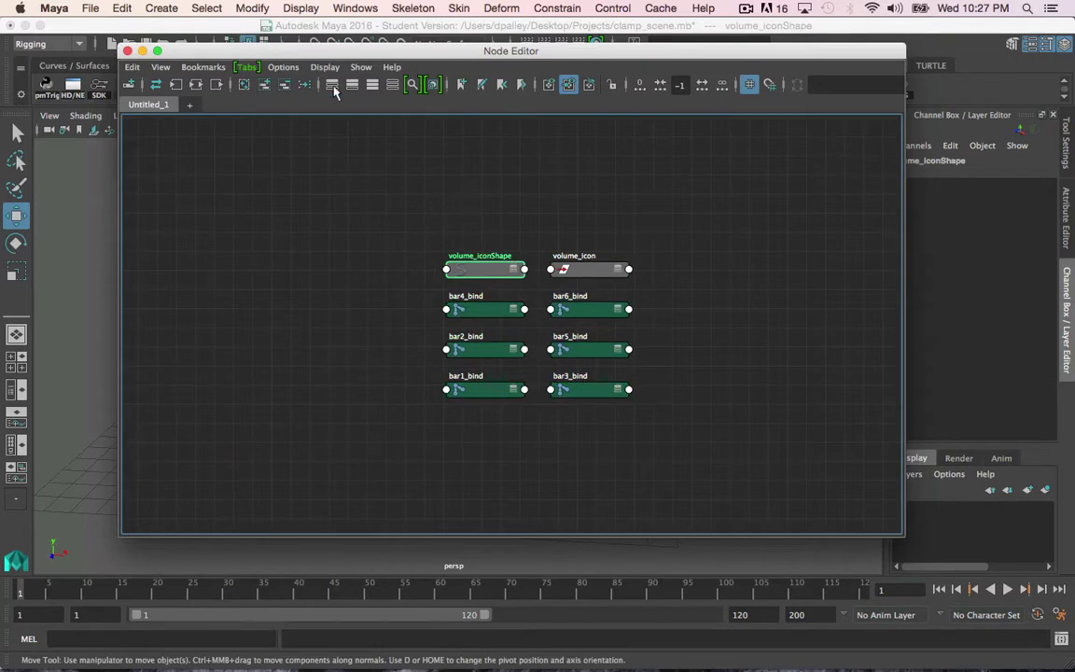
click(286, 85)
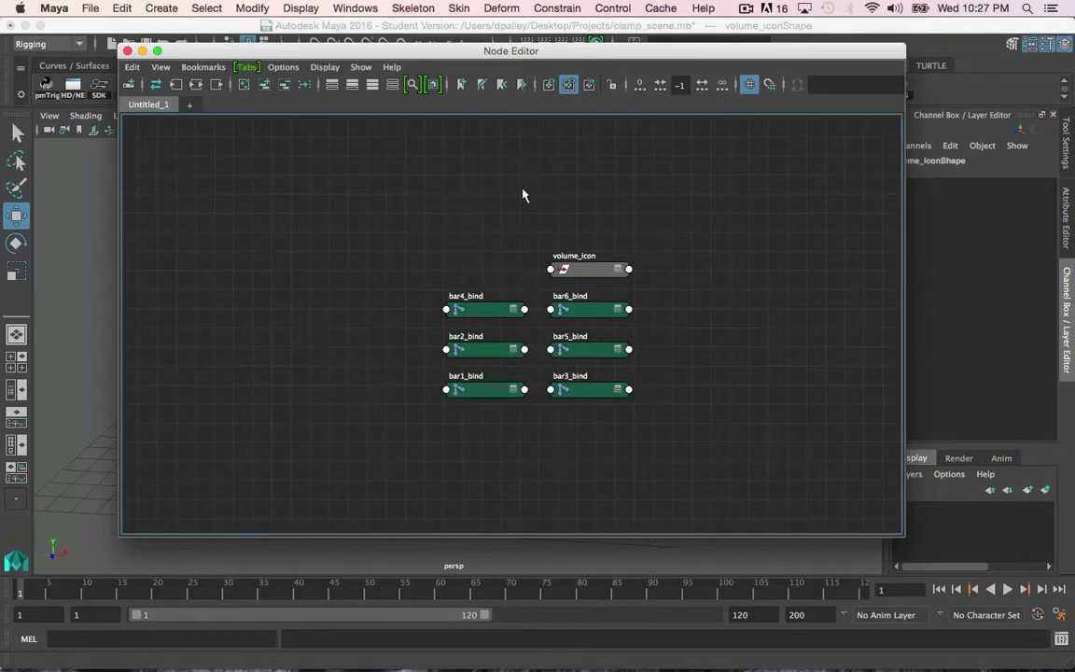
alt+middle_drag(522, 194, 445, 235)
scroll(391, 264, down, 4)
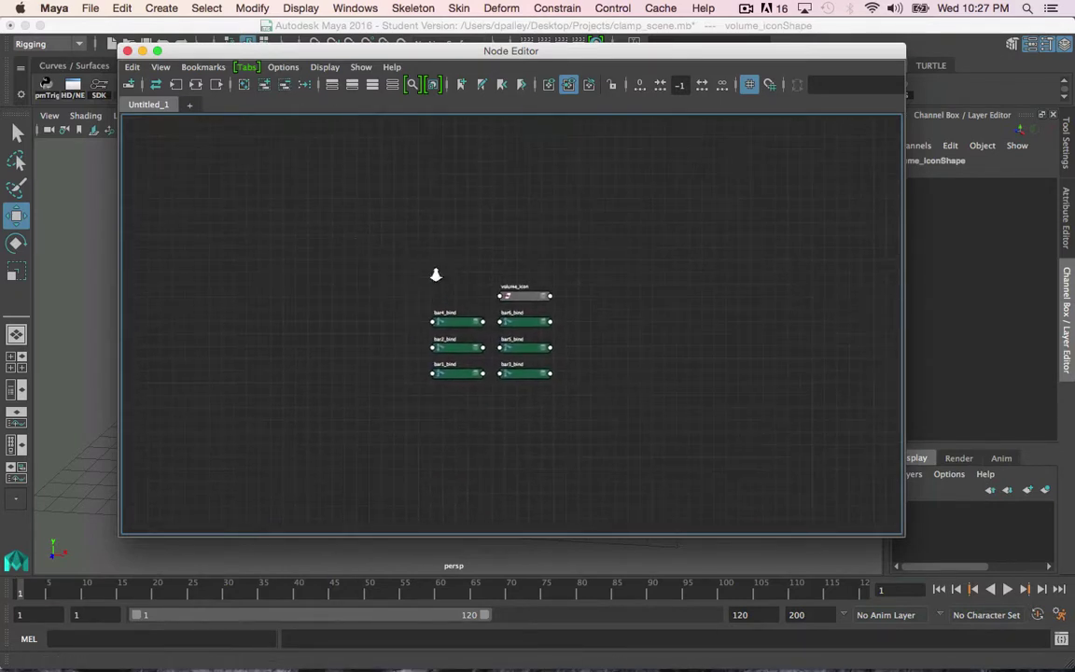
scroll(435, 274, up, 3)
alt+middle_drag(537, 283, 500, 236)
alt+middle_drag(504, 356, 453, 411)
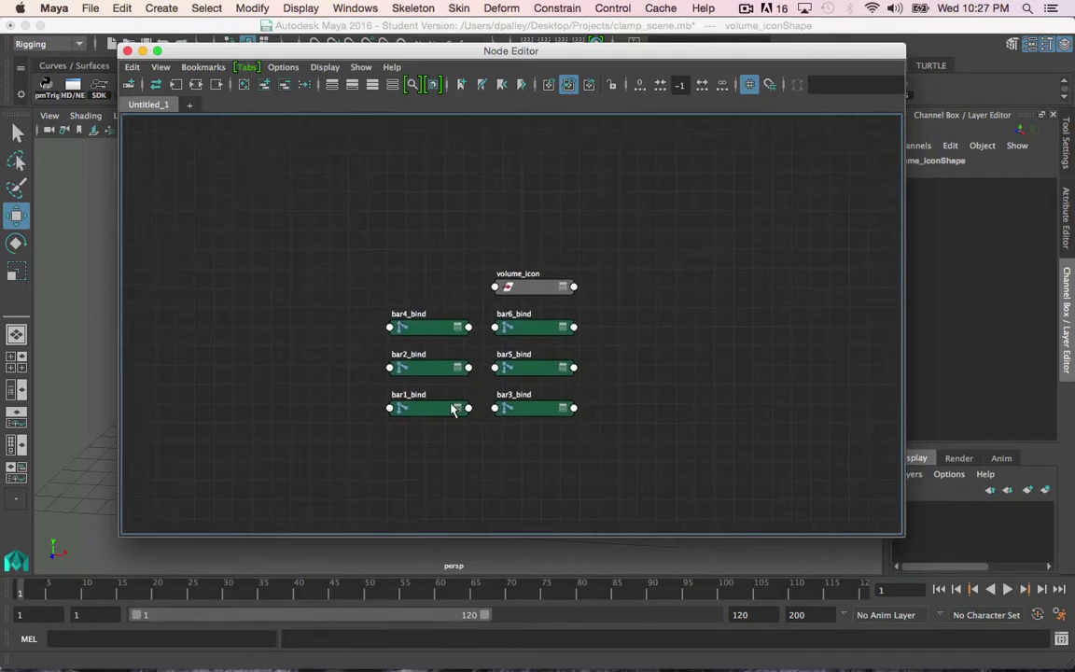
Step: Arrange bar1_bind through bar6_bind in a top row with volume_icon to the left
drag(425, 407, 364, 166)
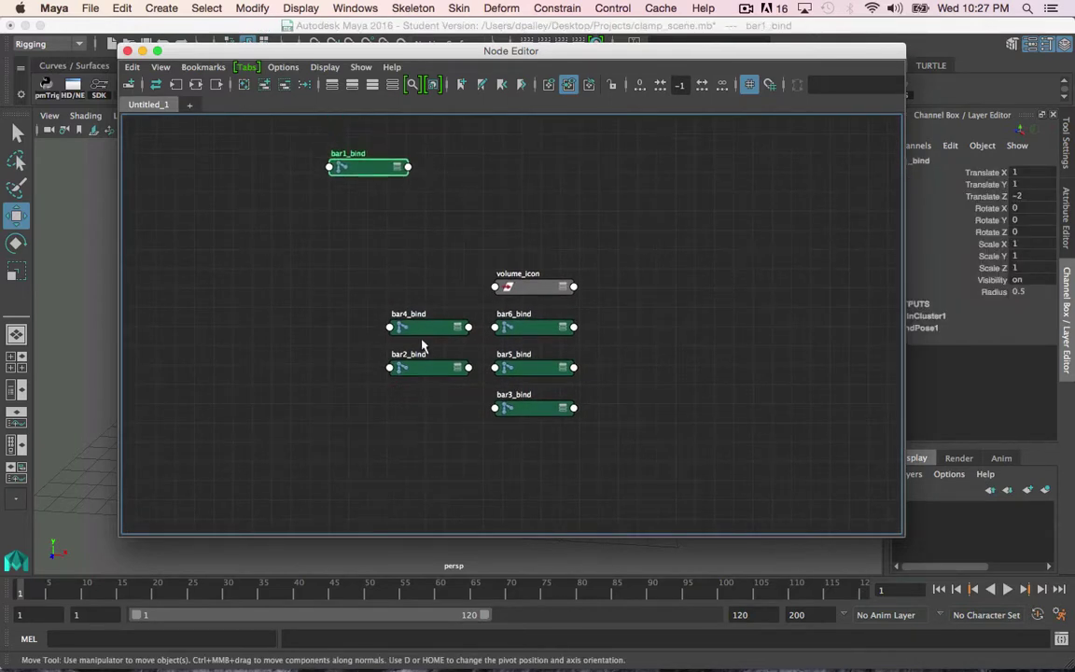
drag(424, 367, 483, 166)
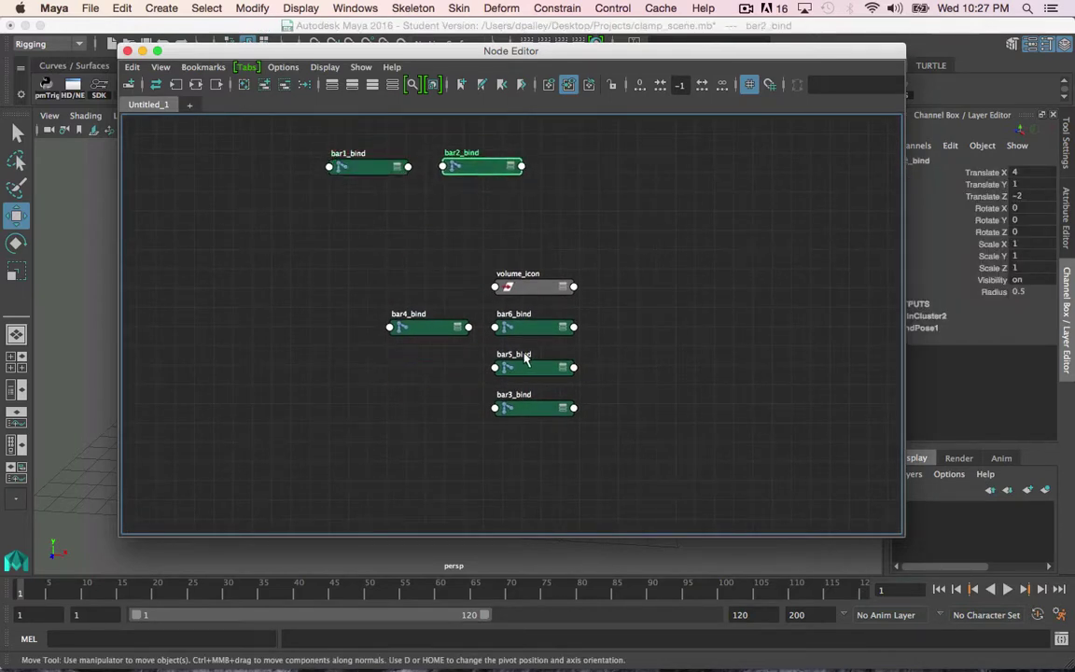
drag(527, 404, 580, 168)
drag(424, 328, 677, 179)
drag(558, 373, 784, 175)
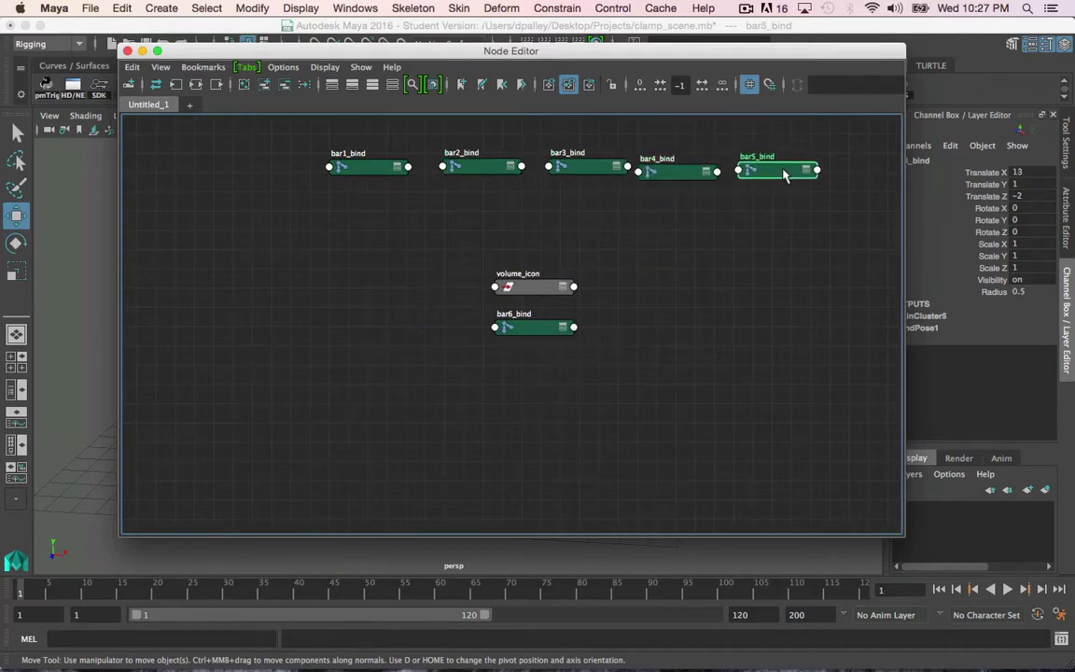
drag(521, 326, 860, 166)
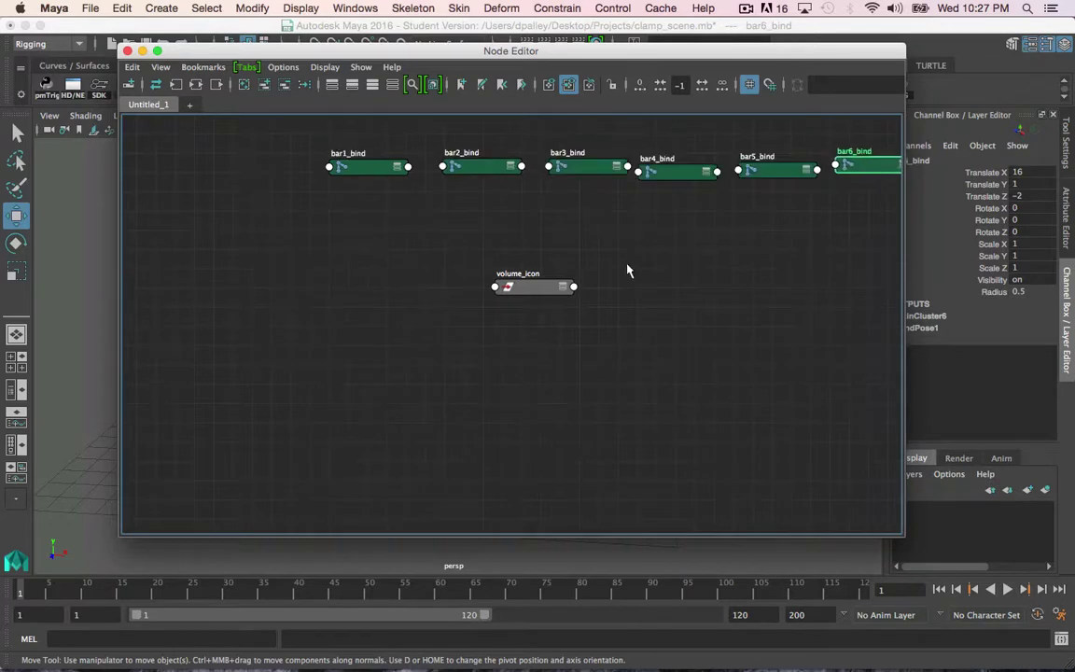
drag(549, 292, 209, 192)
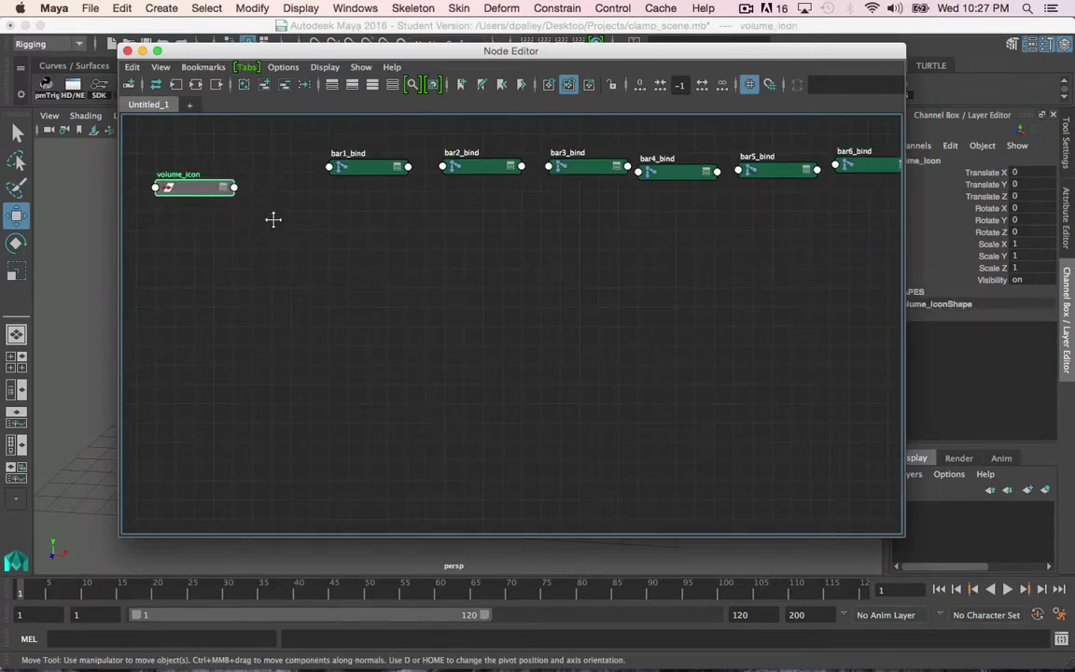
Step: Show all attributes on the seven nodes, frame them, and nudge volume_icon up-left
scroll(401, 313, down, 3)
drag(681, 303, 224, 121)
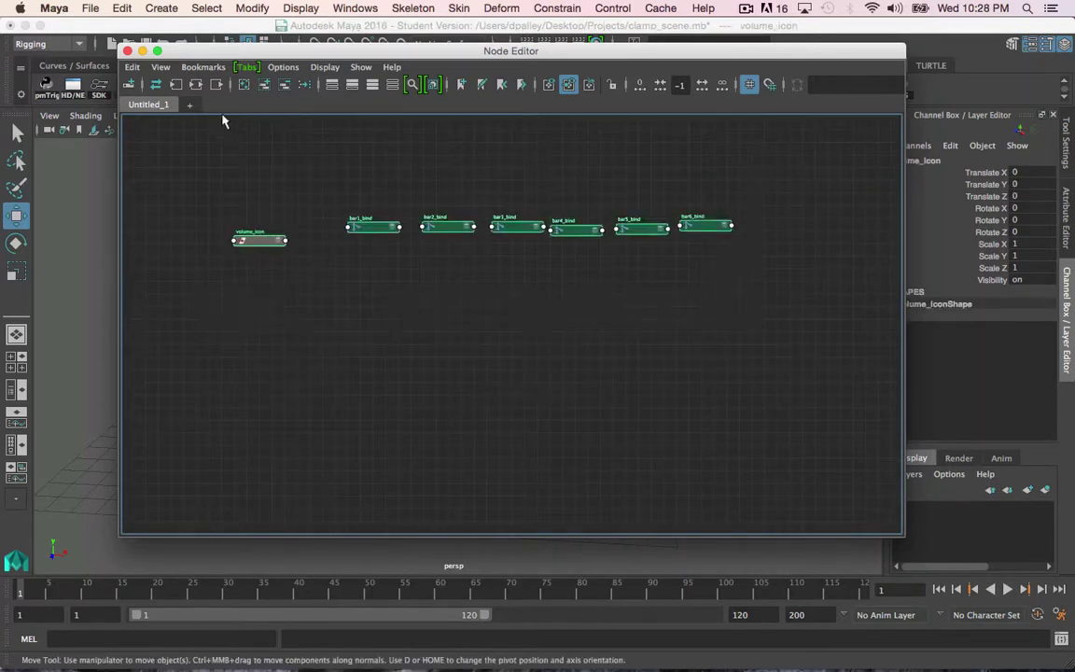
click(333, 82)
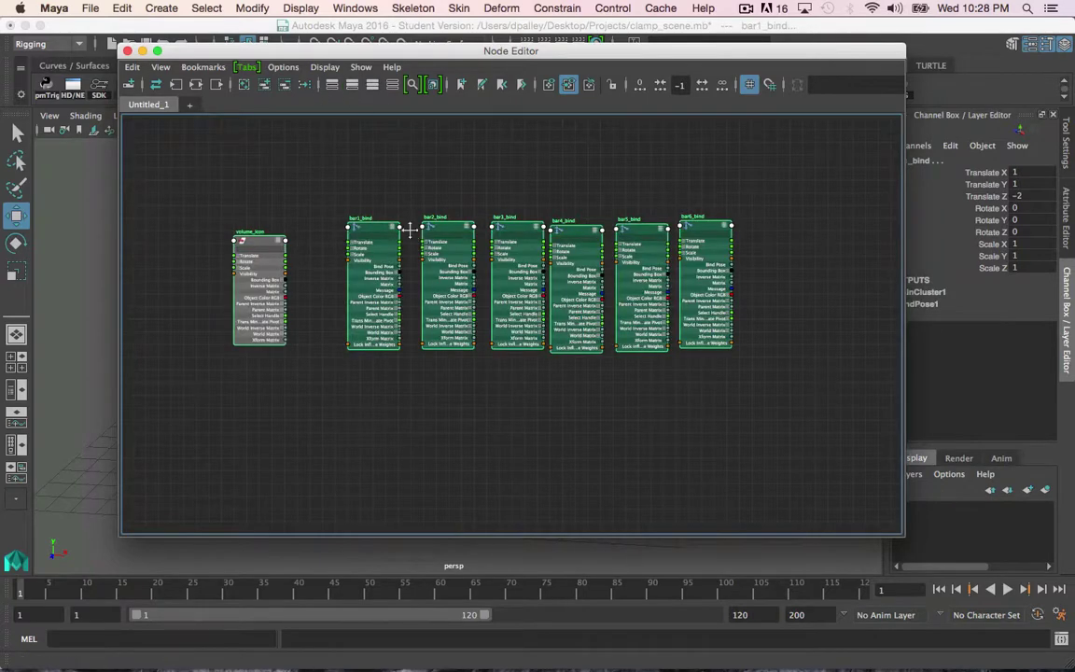
key(f)
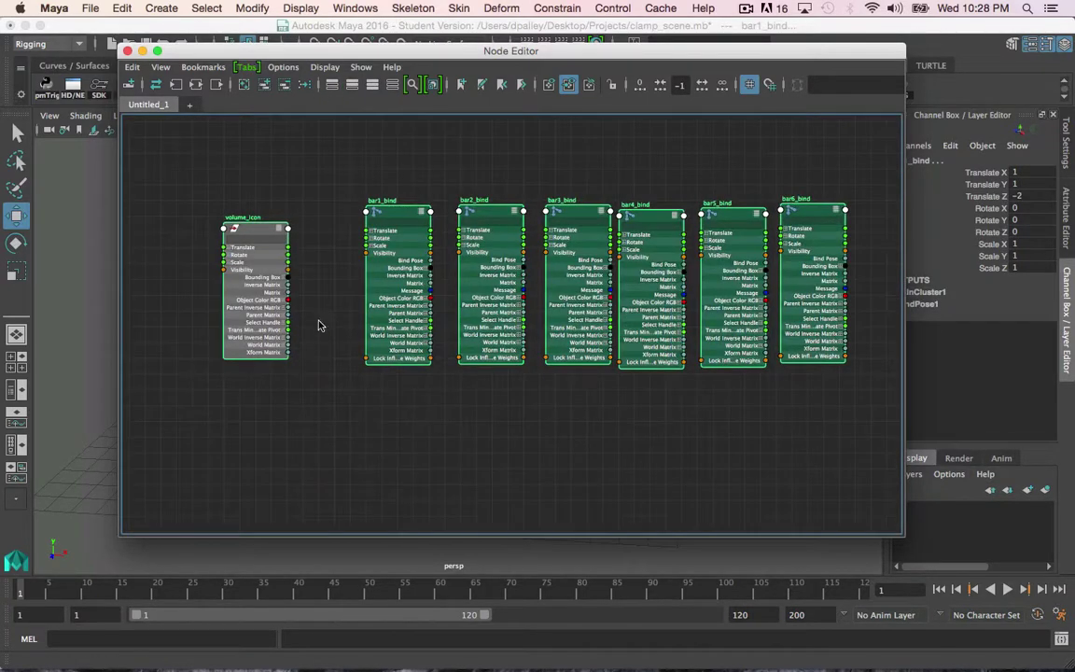
click(317, 325)
drag(240, 224, 221, 202)
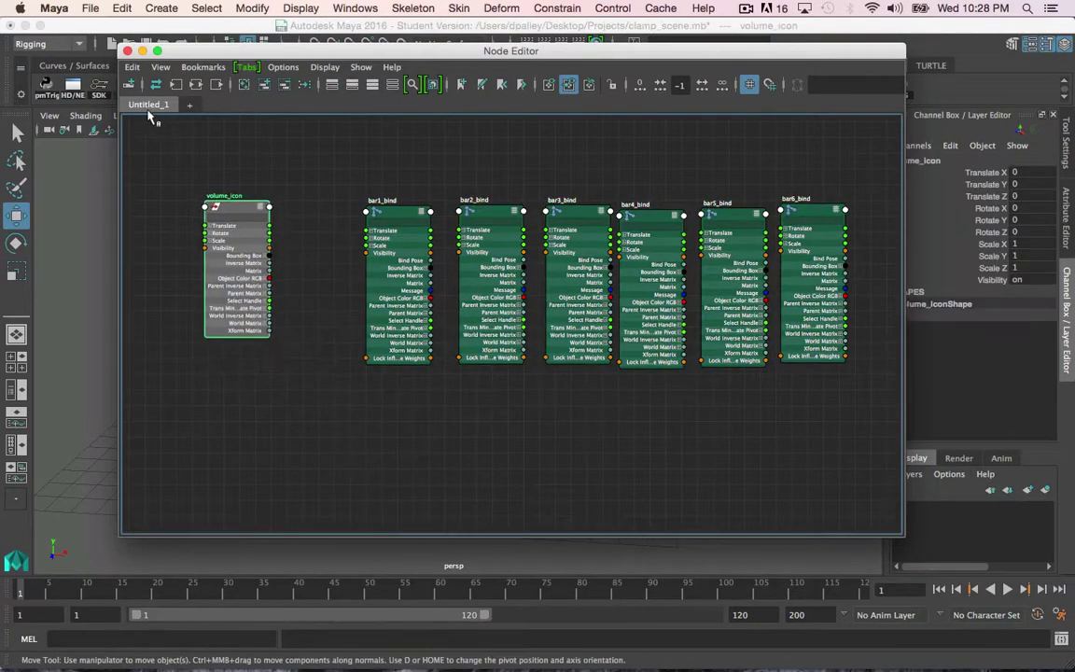
click(129, 84)
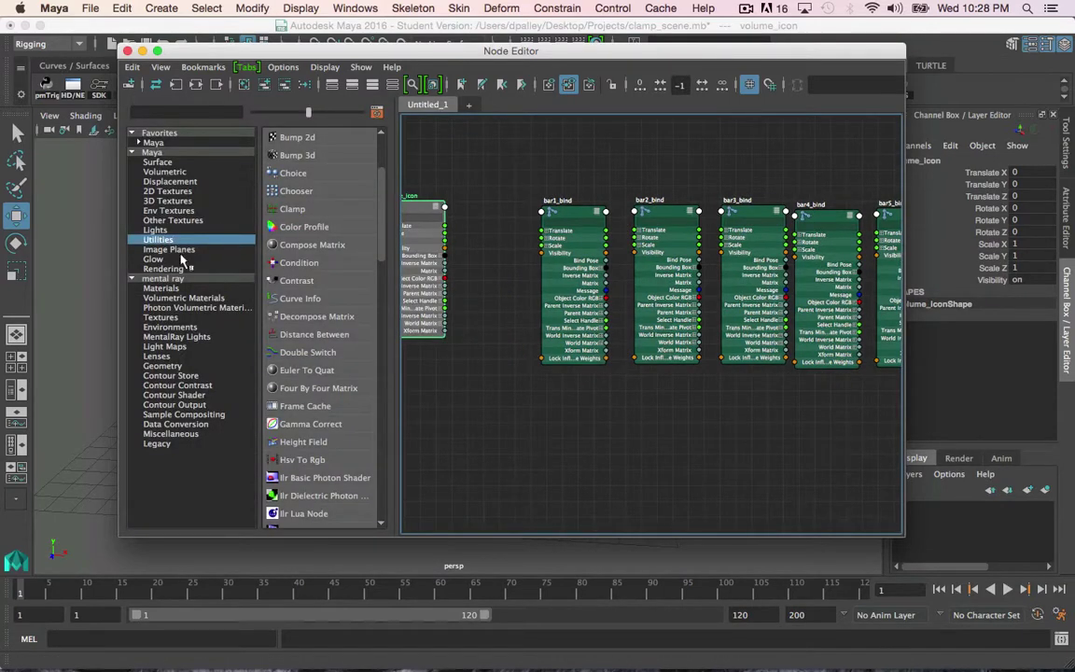
Step: Add six Clamp utility nodes, clamp1 through clamp6, to the graph
alt+middle_drag(627, 353, 522, 312)
scroll(513, 318, down, 1)
alt+middle_drag(601, 286, 577, 301)
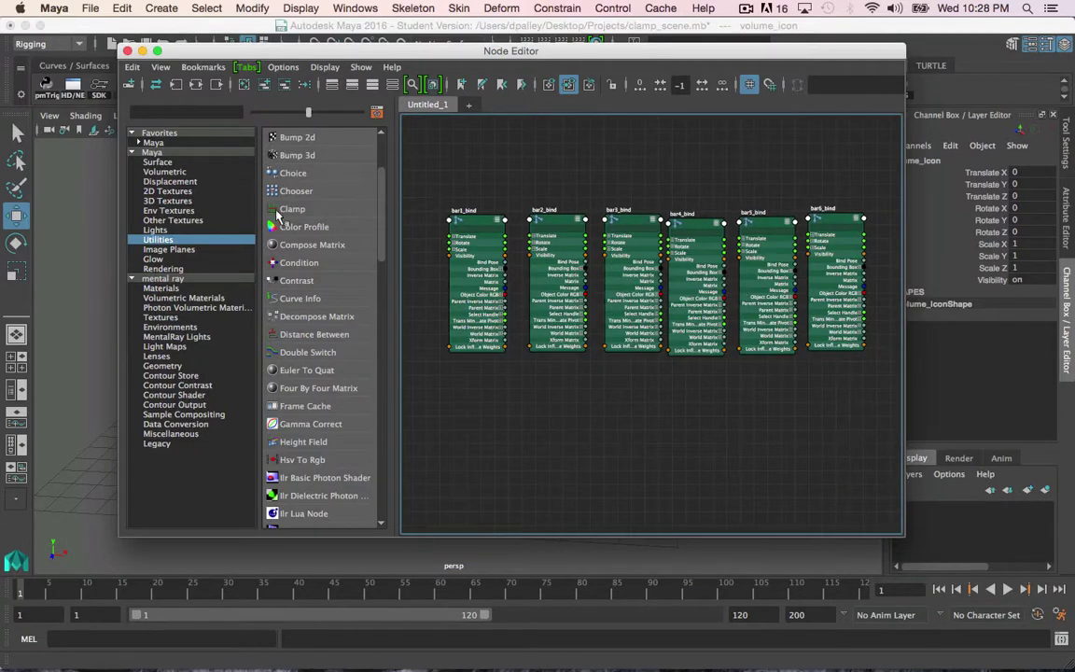
click(289, 209)
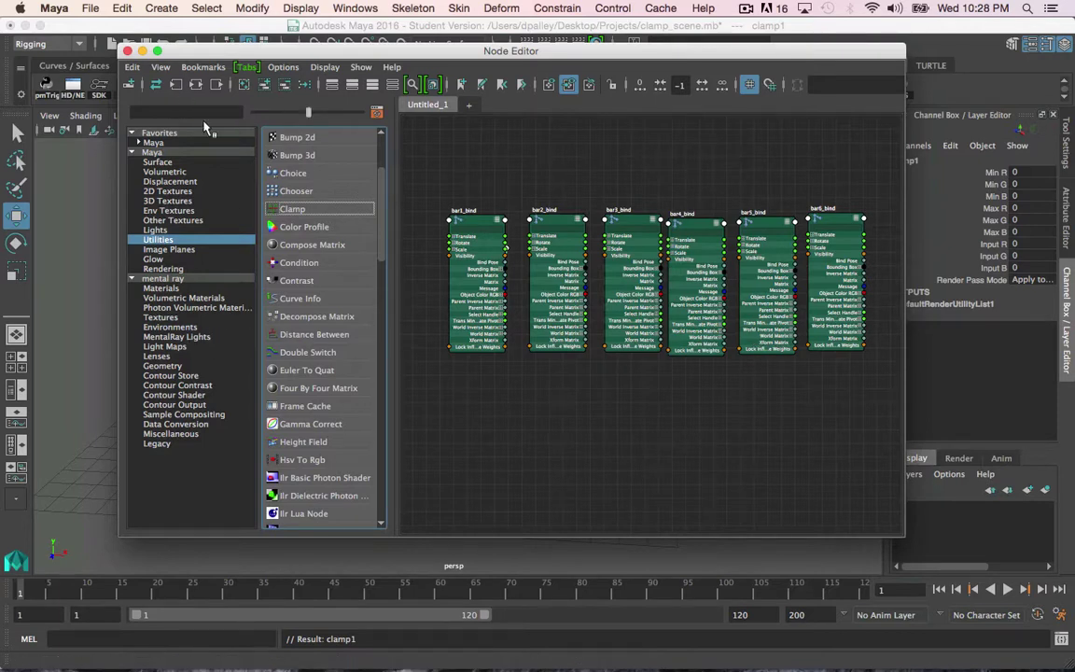
click(294, 209)
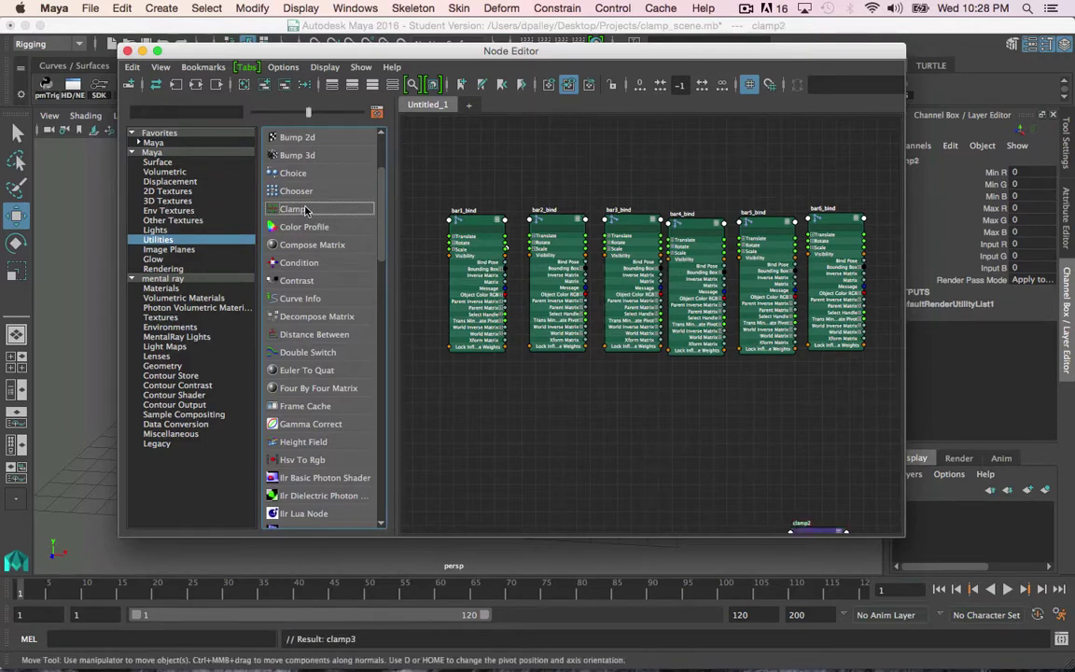
click(303, 210)
click(306, 209)
click(306, 209)
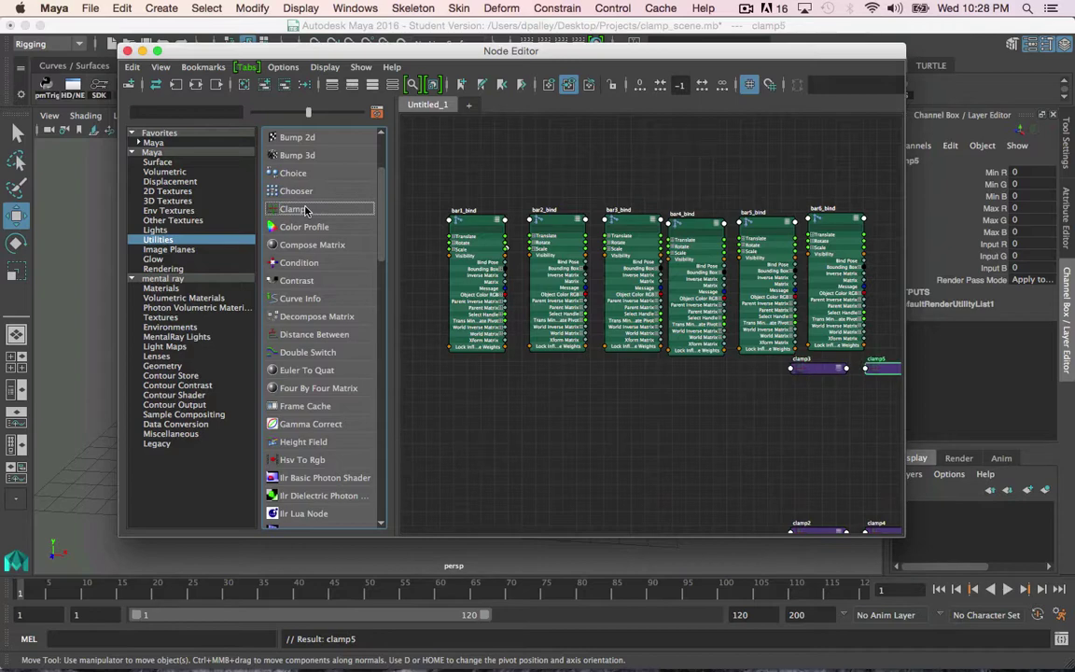
click(306, 209)
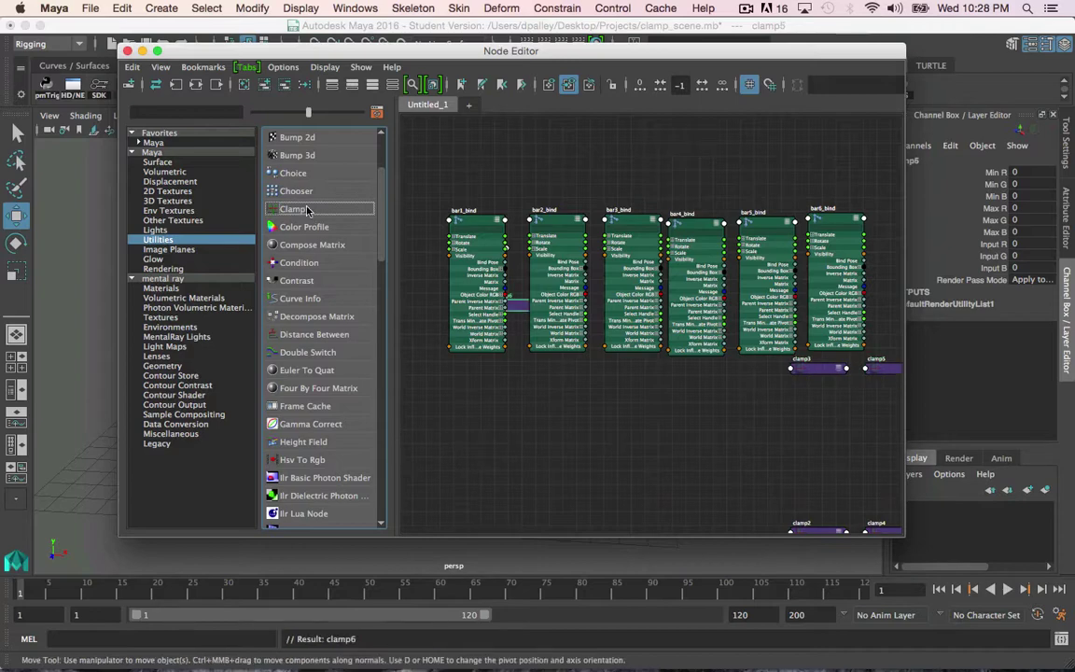
click(128, 84)
Step: Position clamp1 through clamp6 beneath bar1_bind through bar6_bind respectively
key(a)
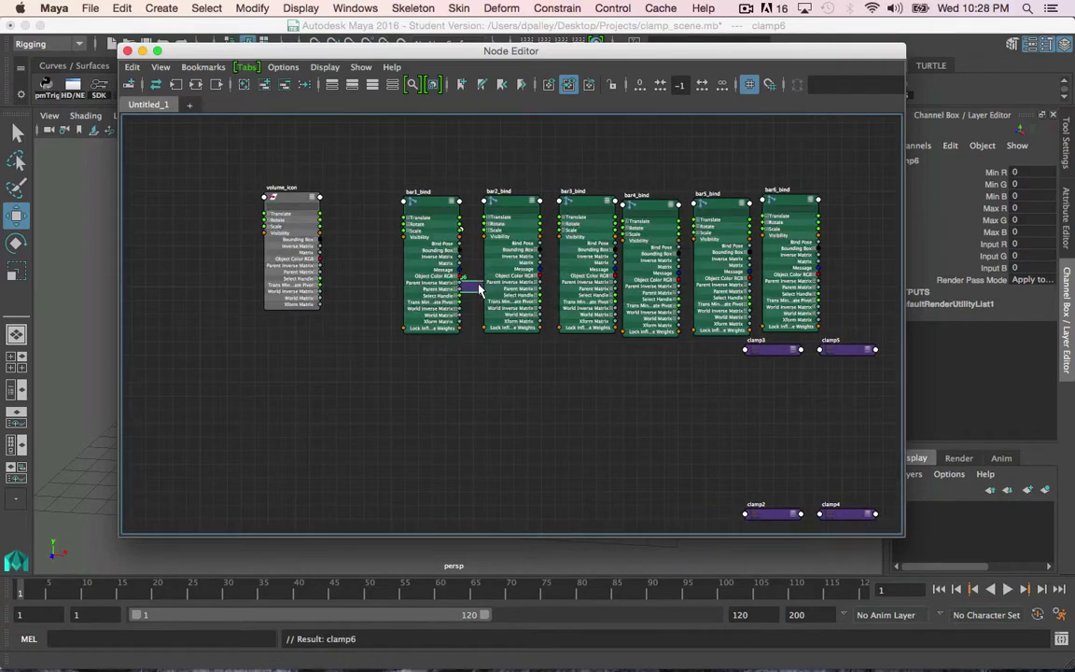
drag(478, 290, 725, 371)
drag(845, 513, 653, 361)
drag(768, 352, 584, 367)
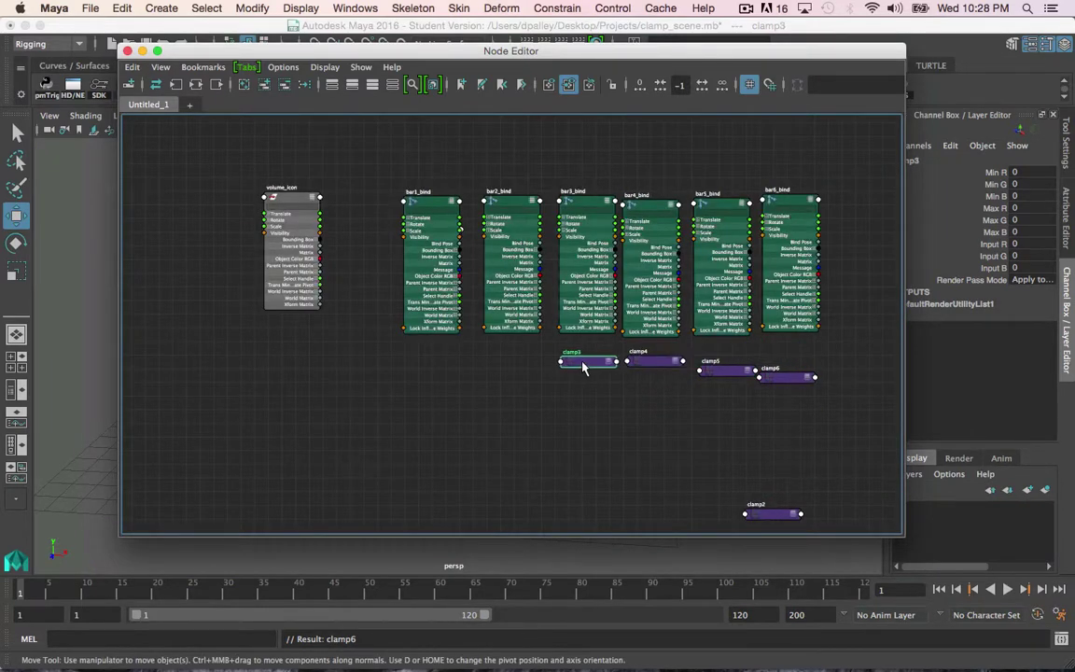
drag(770, 513, 511, 369)
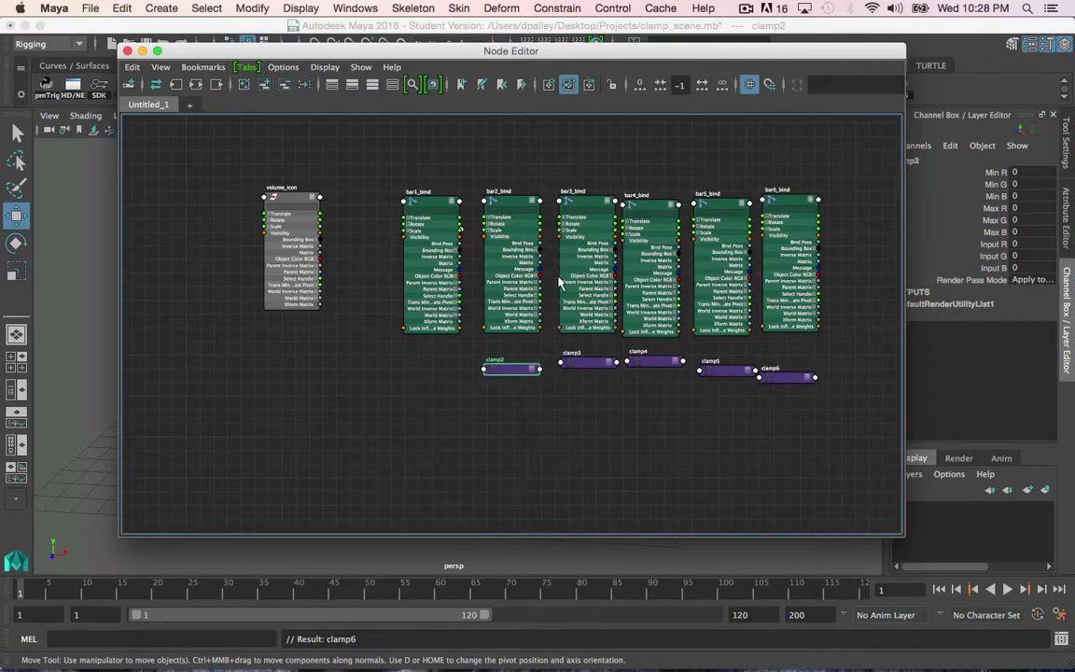
alt+right_drag(613, 343, 491, 233)
drag(486, 244, 475, 374)
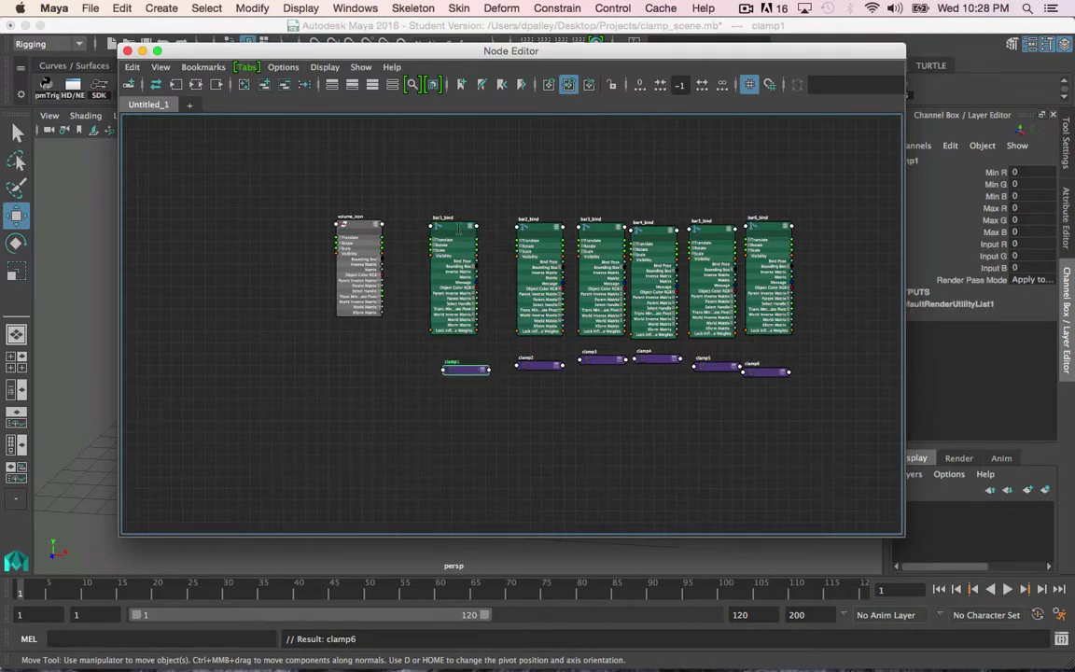
drag(457, 228, 462, 229)
Step: Show the six clamps' connected attributes and split volume_icon's Translate into X, Y, Z
drag(444, 350, 780, 427)
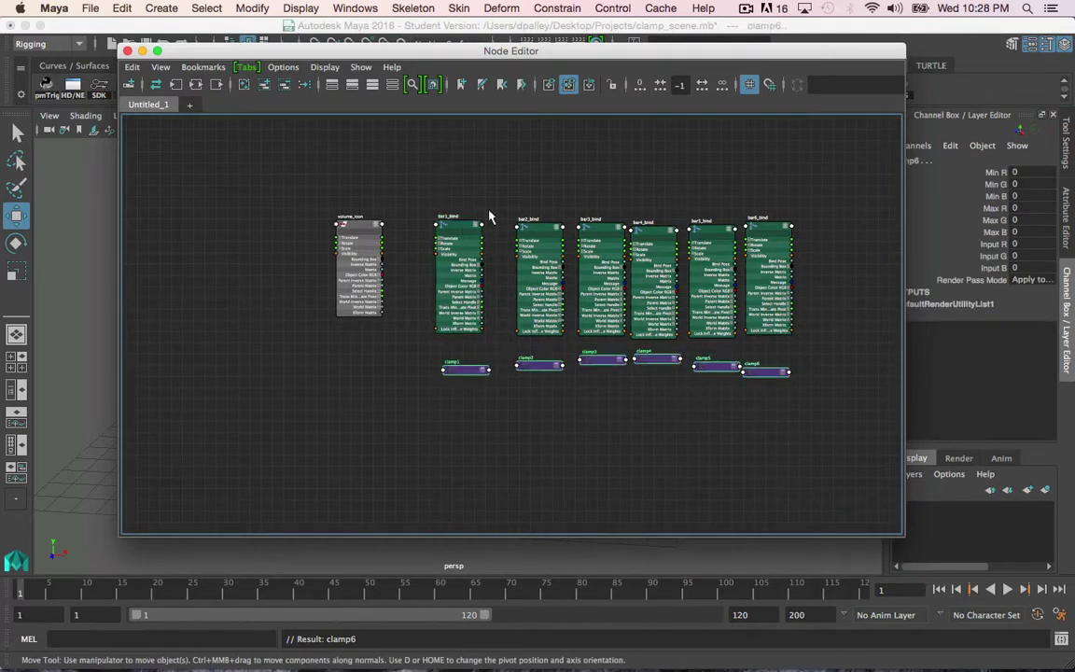
click(372, 84)
scroll(554, 427, up, 6)
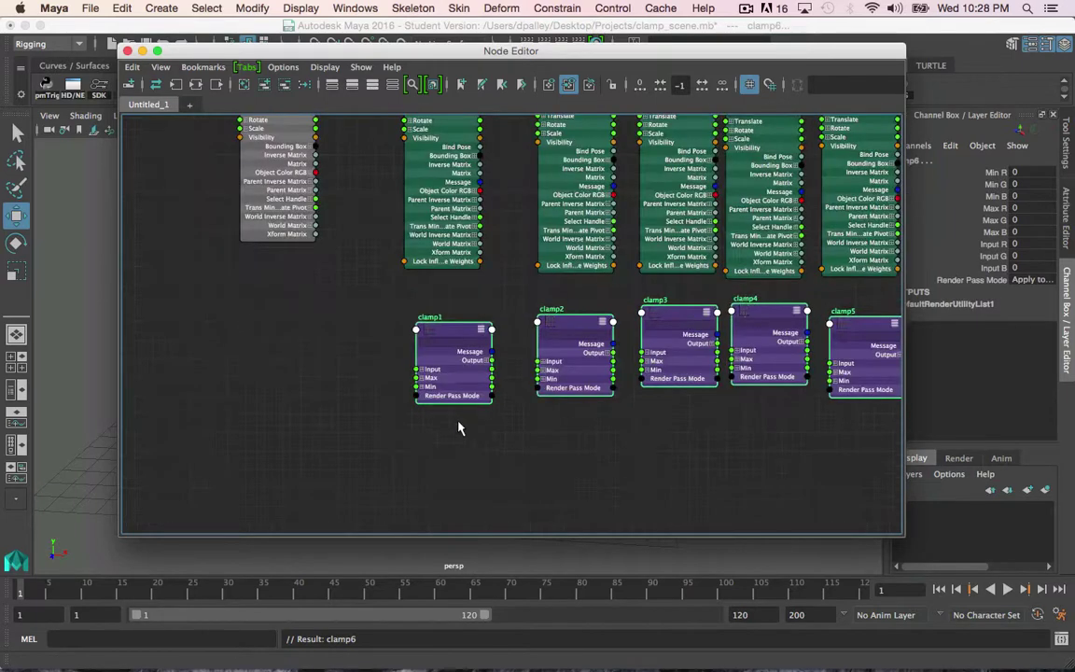
click(212, 172)
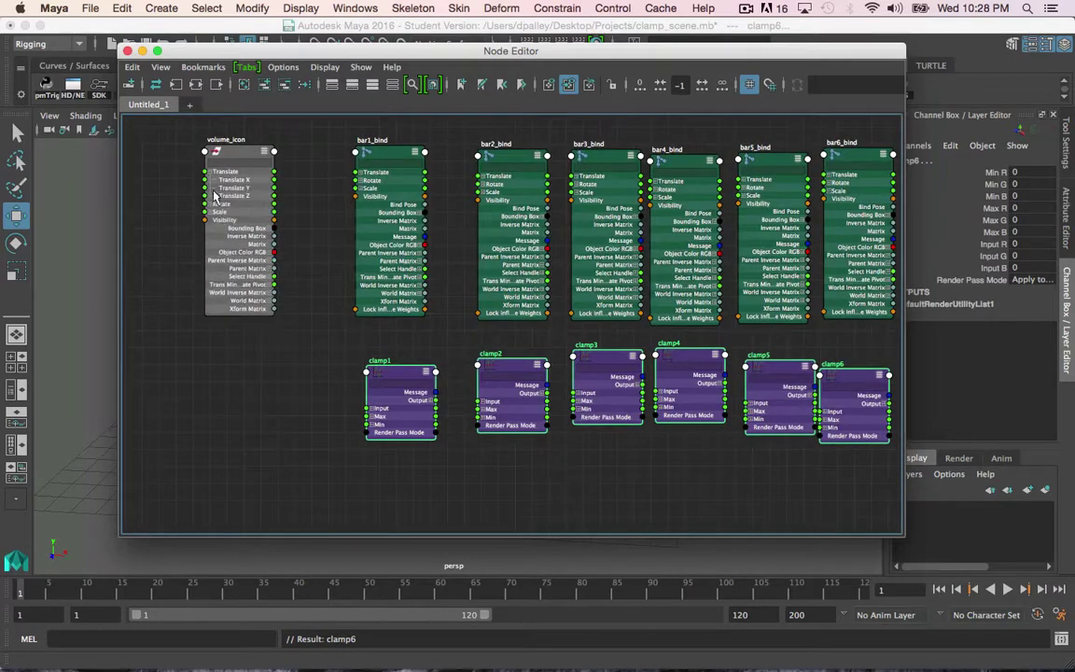
Step: Expand Input into R, G and B channels on clamp1 through clamp6
click(370, 408)
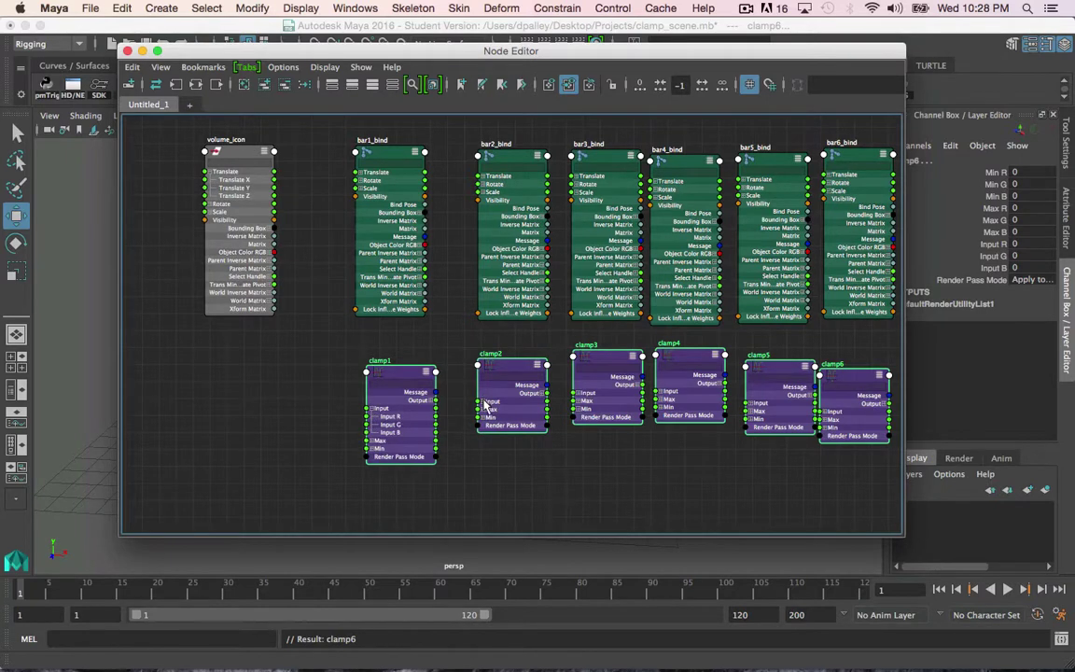
click(483, 402)
click(576, 393)
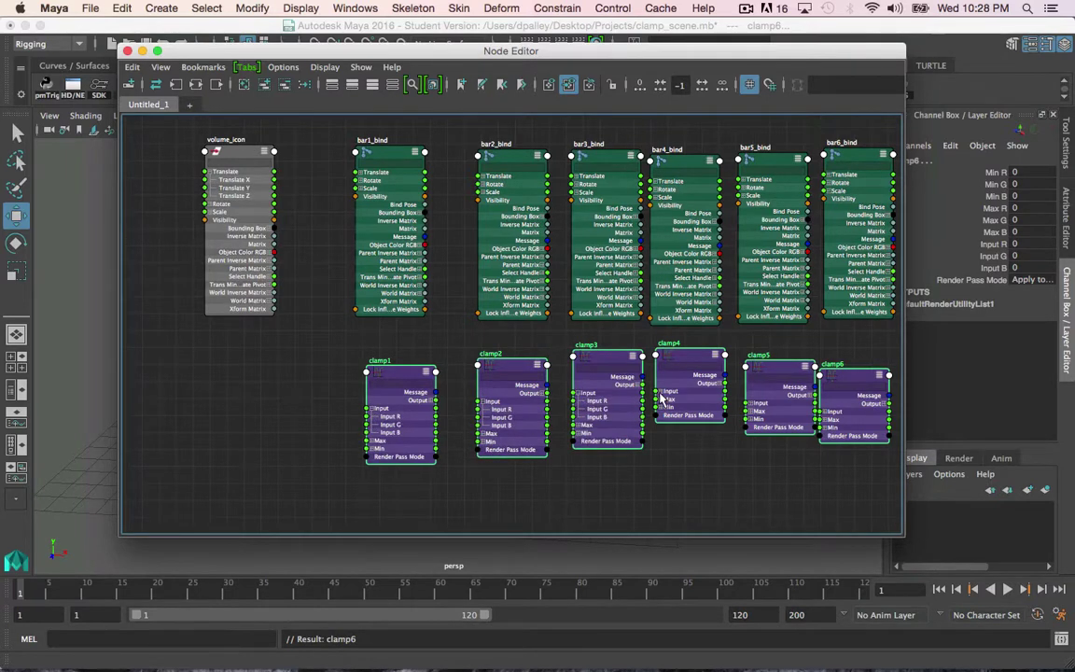
click(661, 391)
click(752, 404)
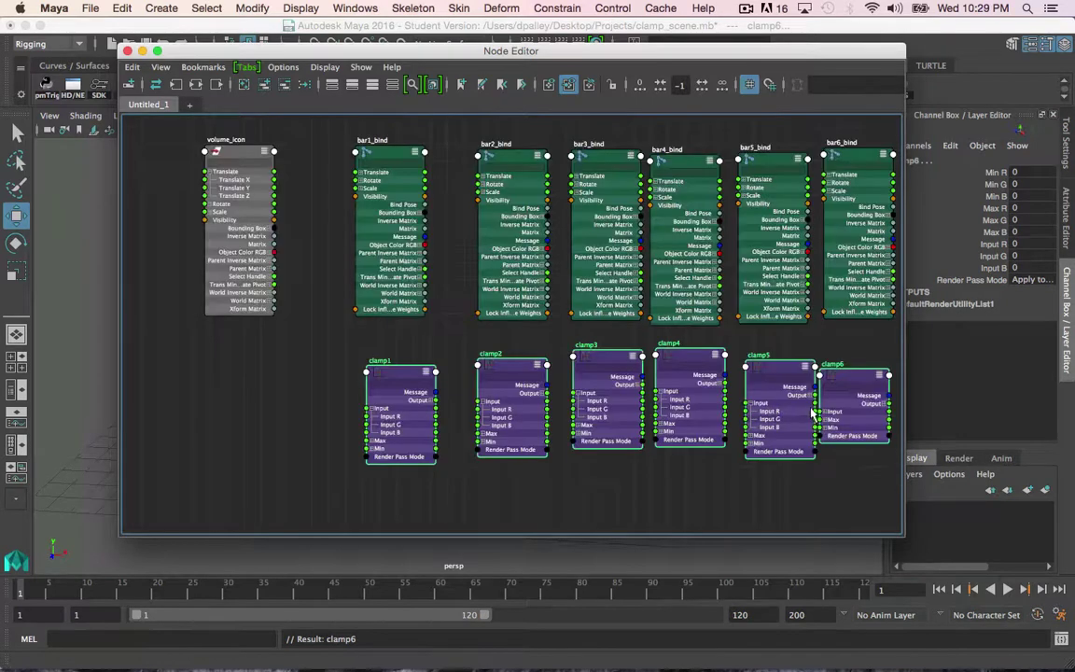
click(824, 411)
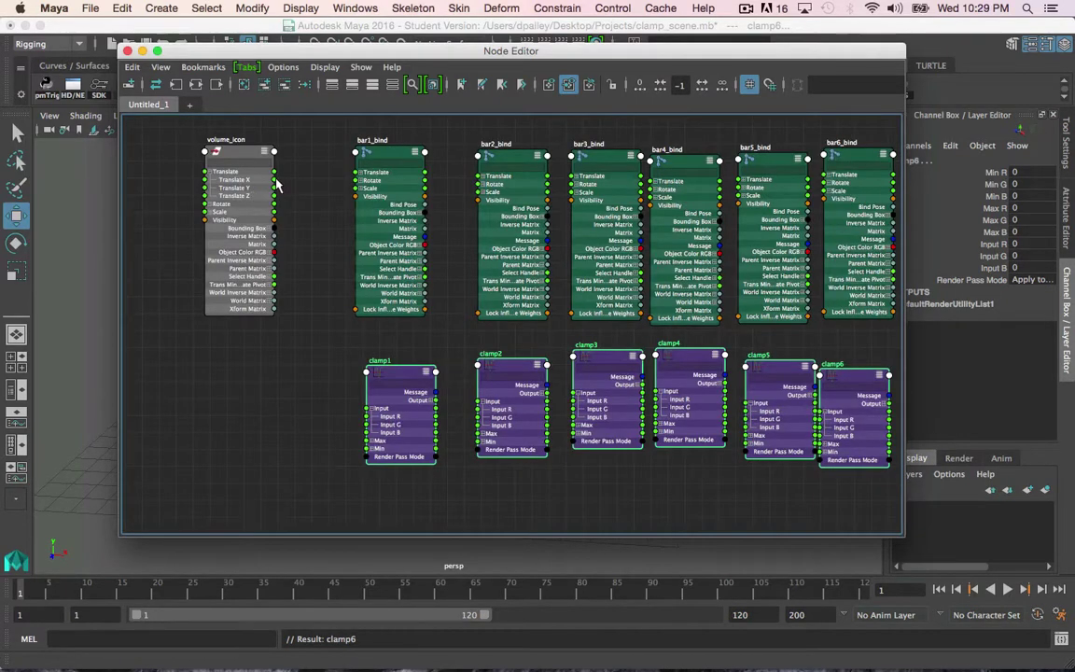
Step: Connect volume_icon's Translate X to Input R on clamp1 through clamp6, then nudge the clamps left
drag(274, 180, 367, 417)
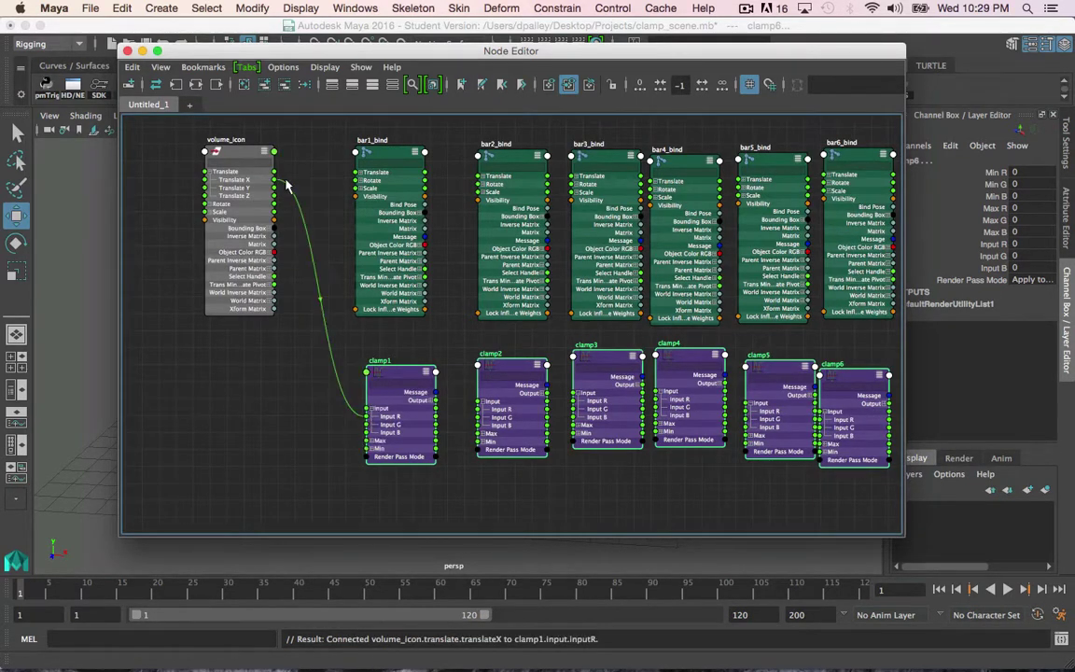
drag(274, 180, 477, 409)
drag(274, 179, 574, 401)
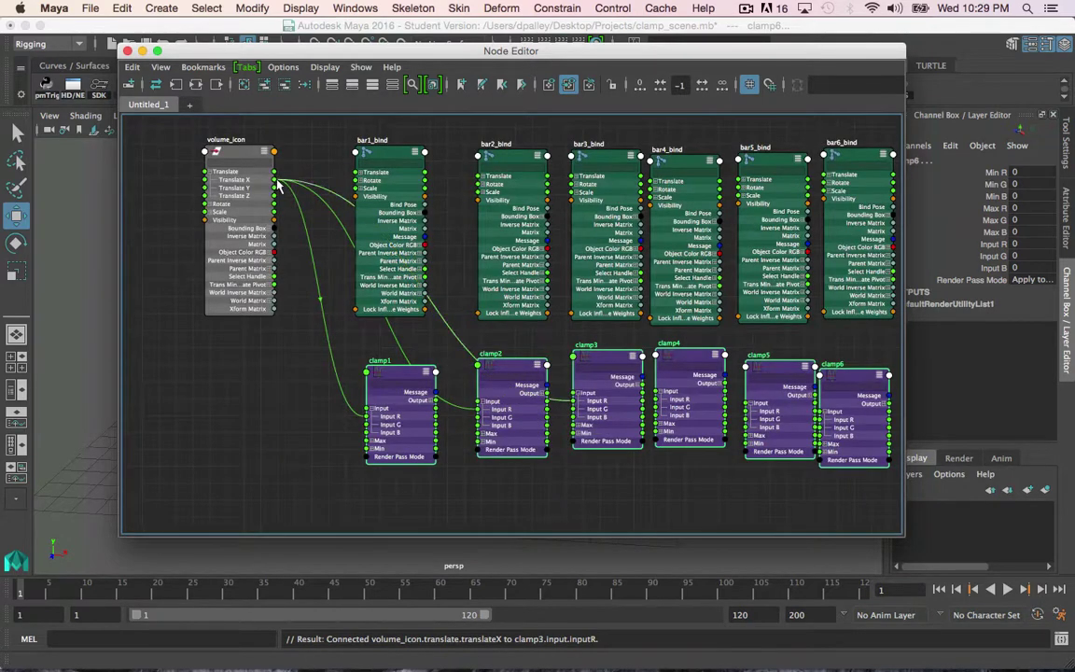
drag(273, 180, 657, 399)
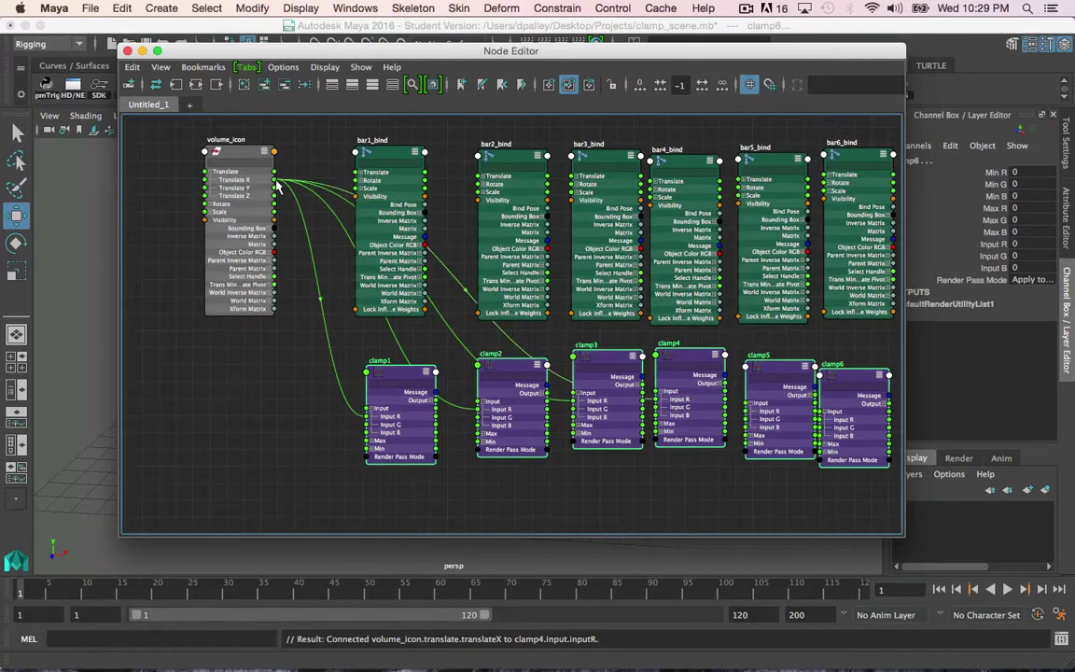
drag(273, 179, 746, 403)
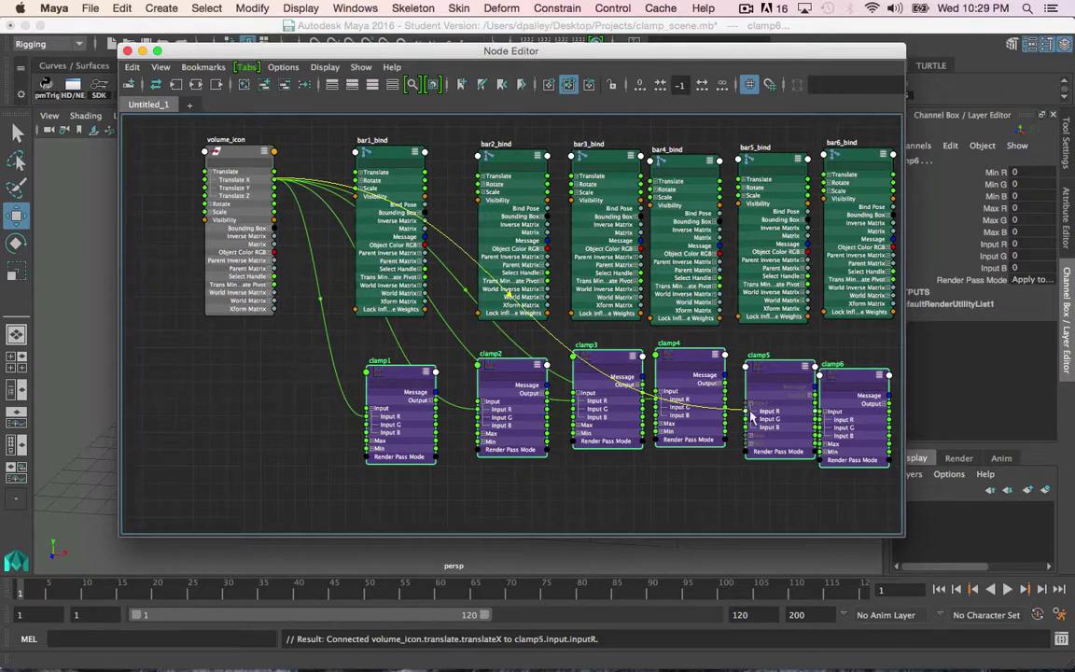
drag(274, 179, 823, 420)
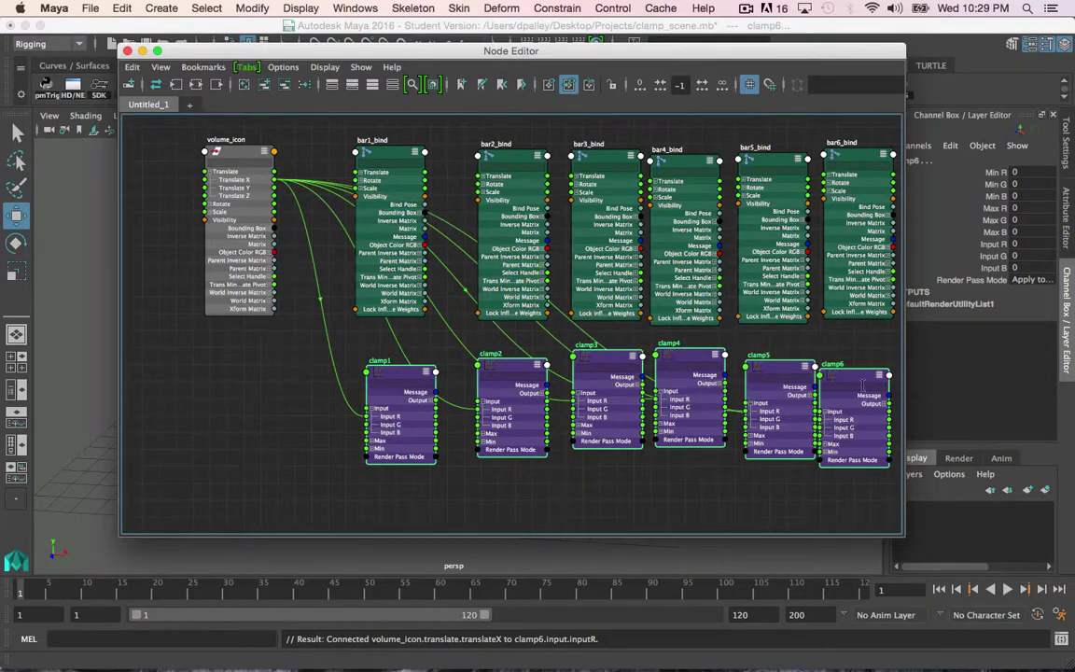
drag(861, 375, 844, 376)
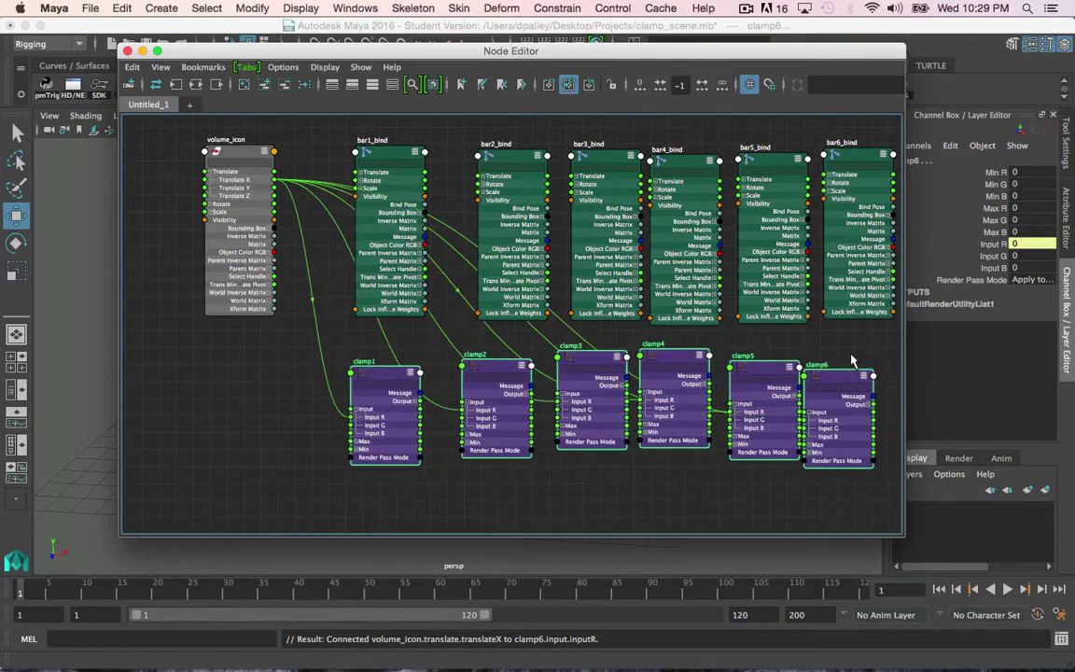
click(851, 360)
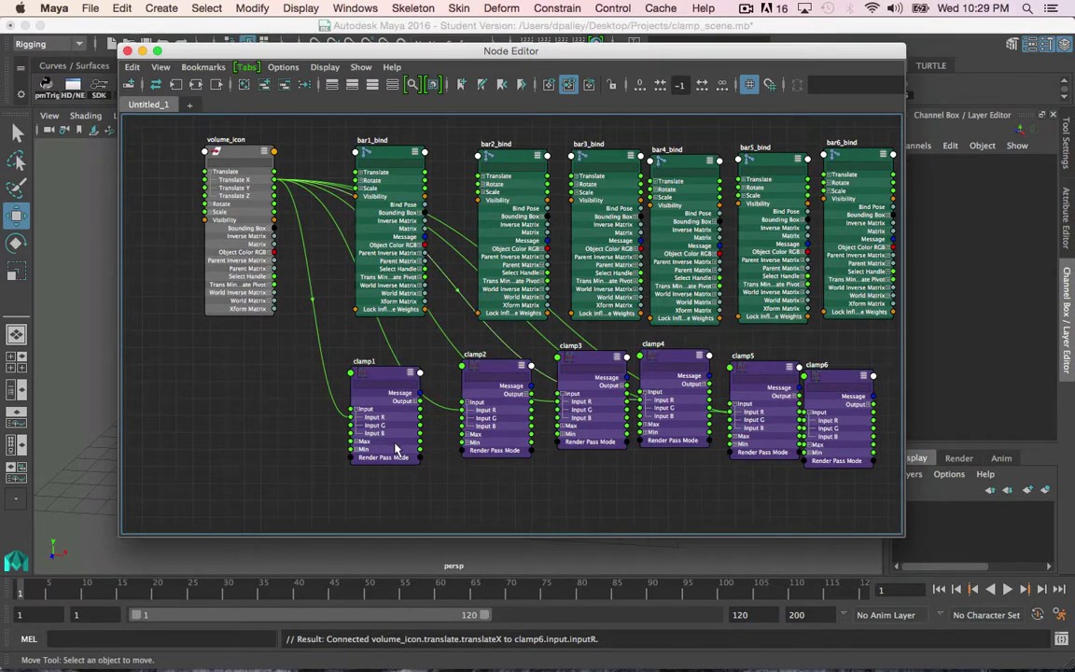
click(403, 402)
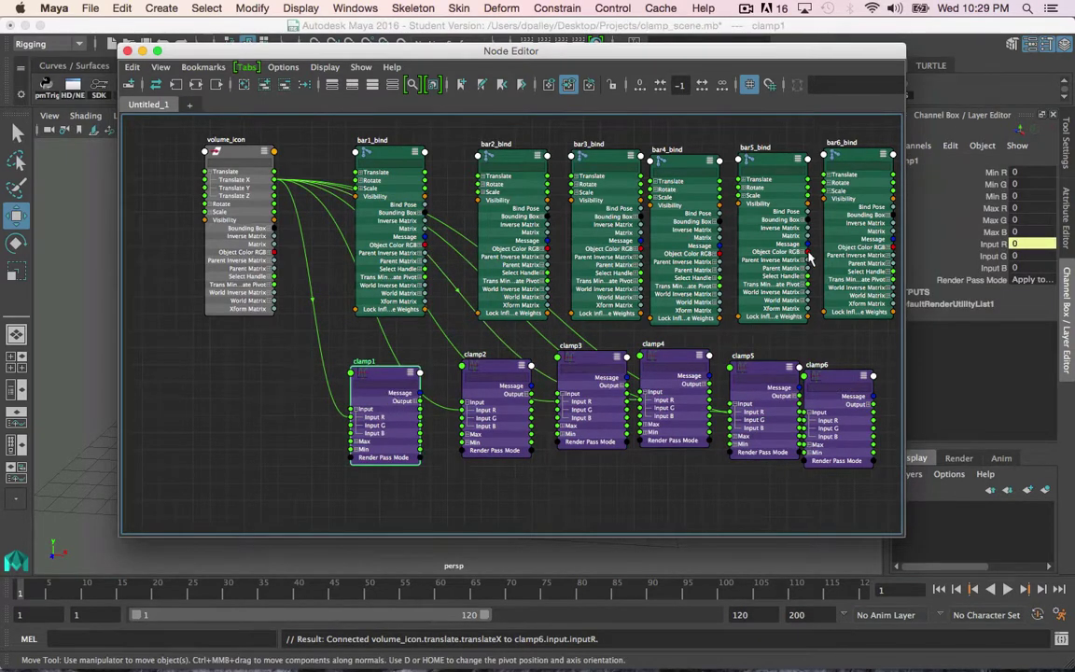
drag(874, 56, 814, 136)
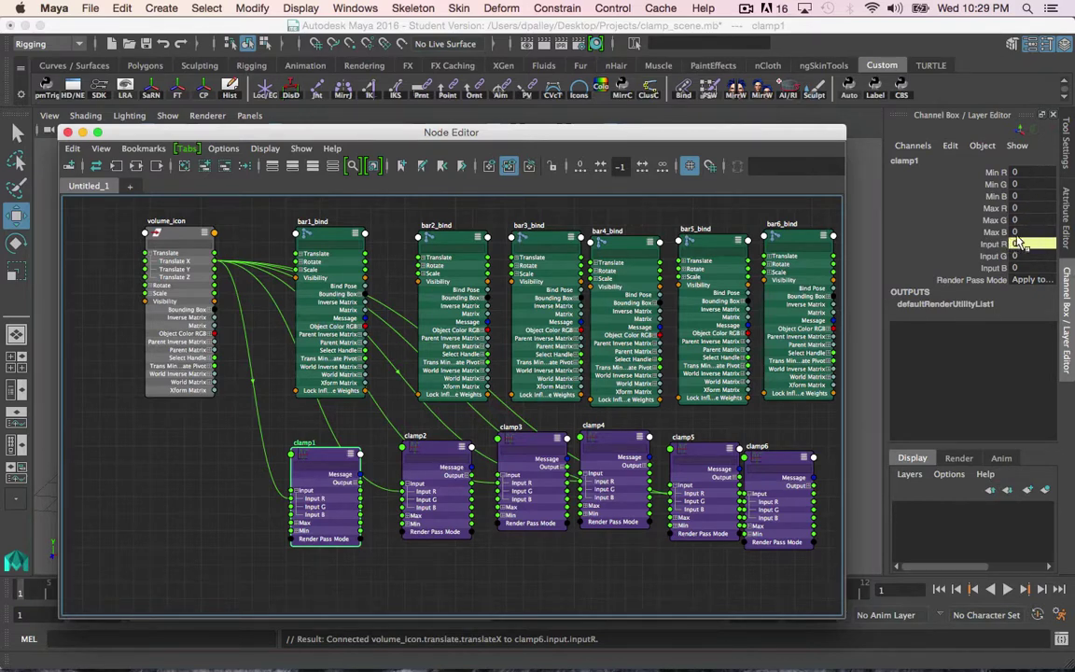
drag(444, 131, 434, 499)
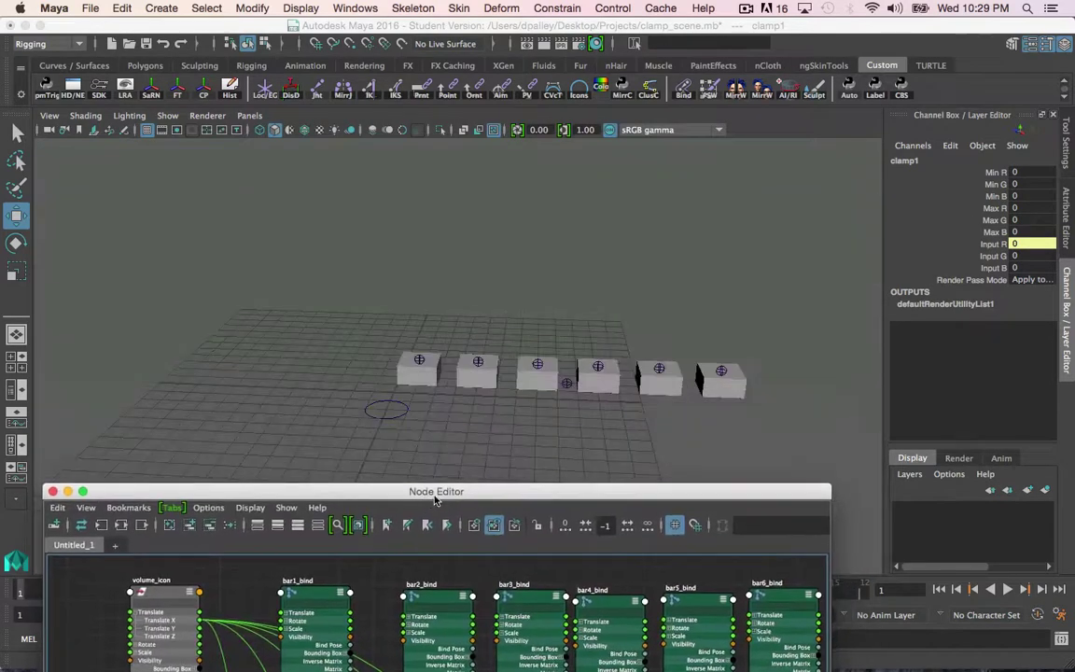
click(402, 409)
drag(428, 414, 470, 415)
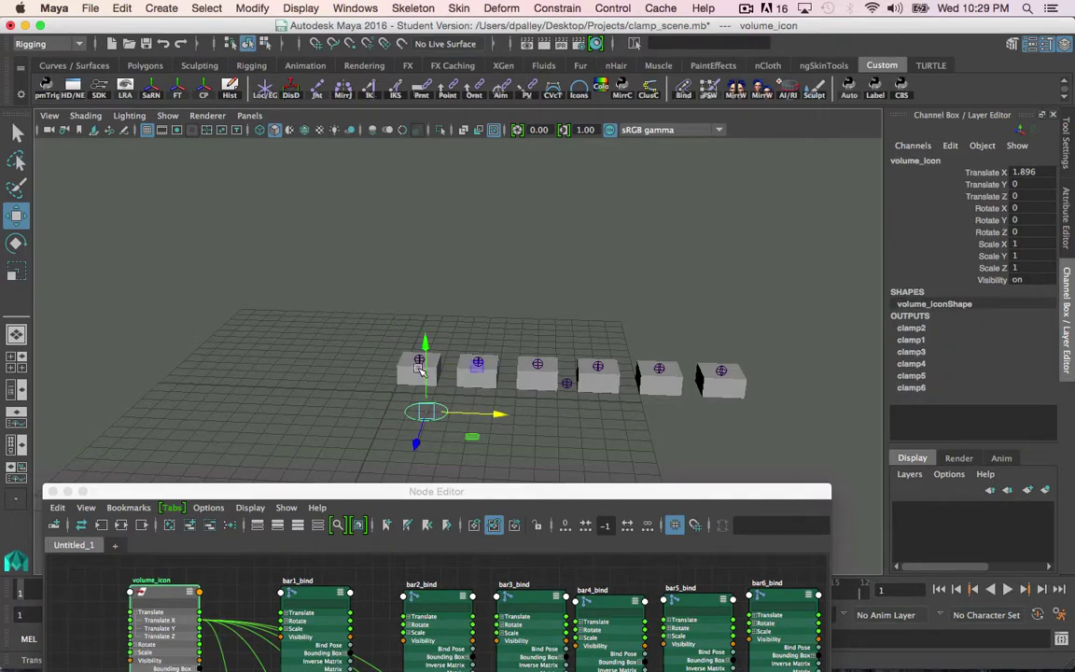
key(z)
click(430, 486)
drag(430, 486, 462, 118)
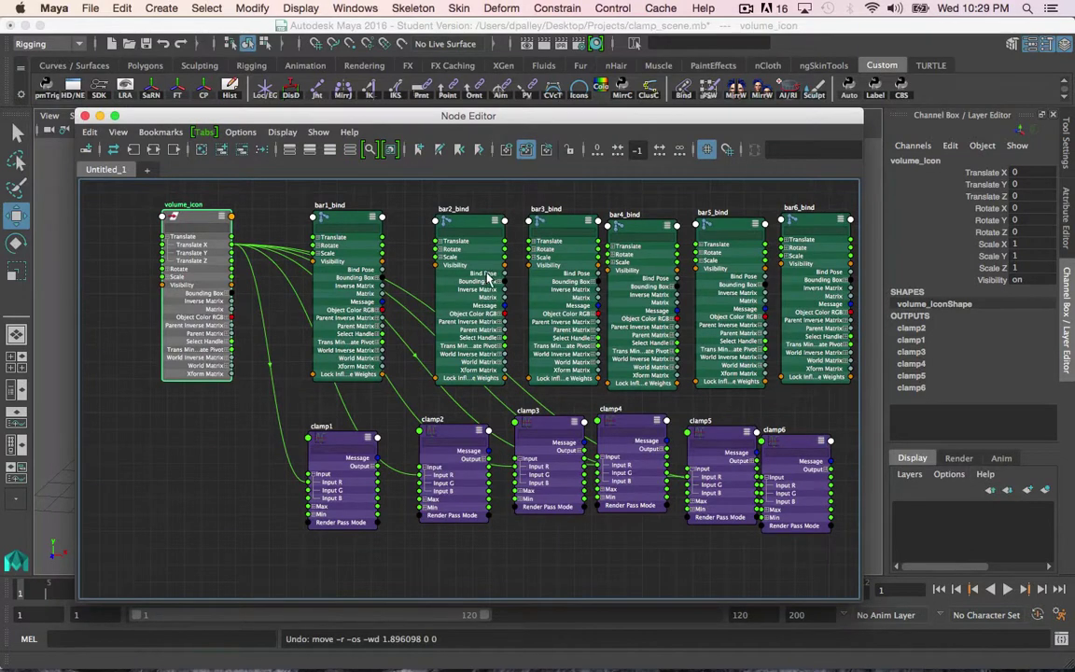
Step: Set Max R to 2 on clamp1 and 4 on clamp2, and update clamp3's Max R
click(362, 439)
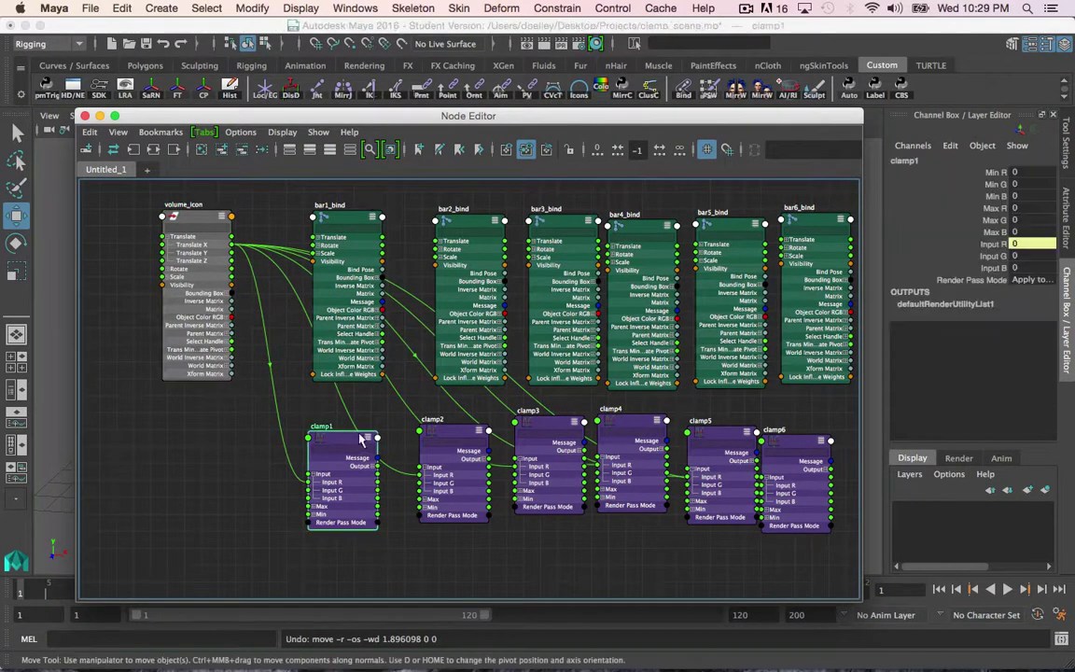
click(1027, 208)
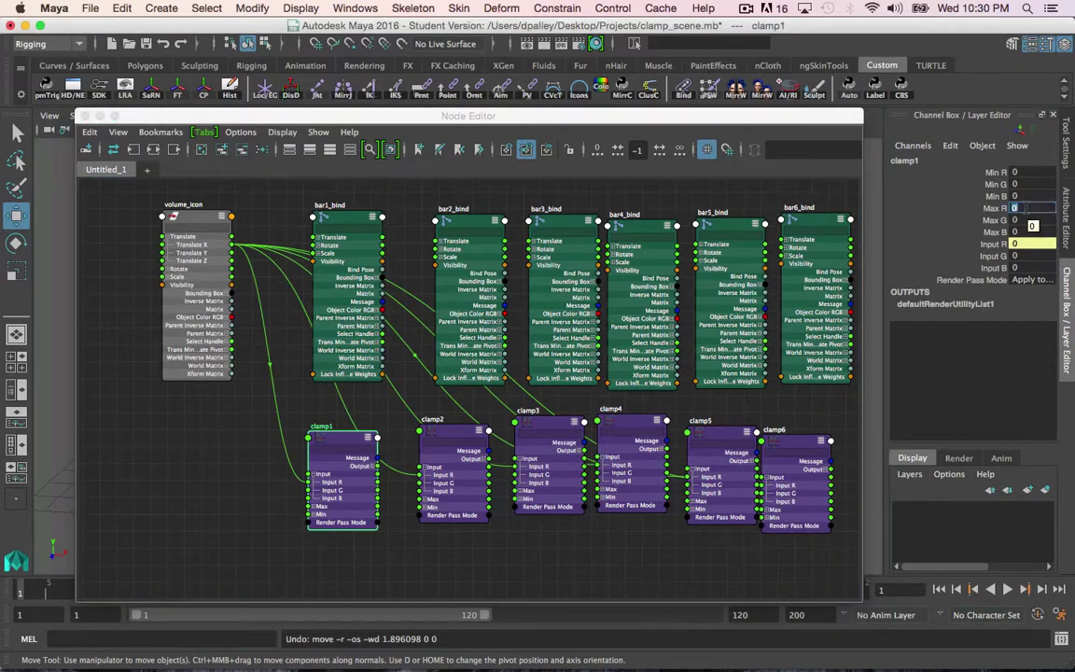
key(Return)
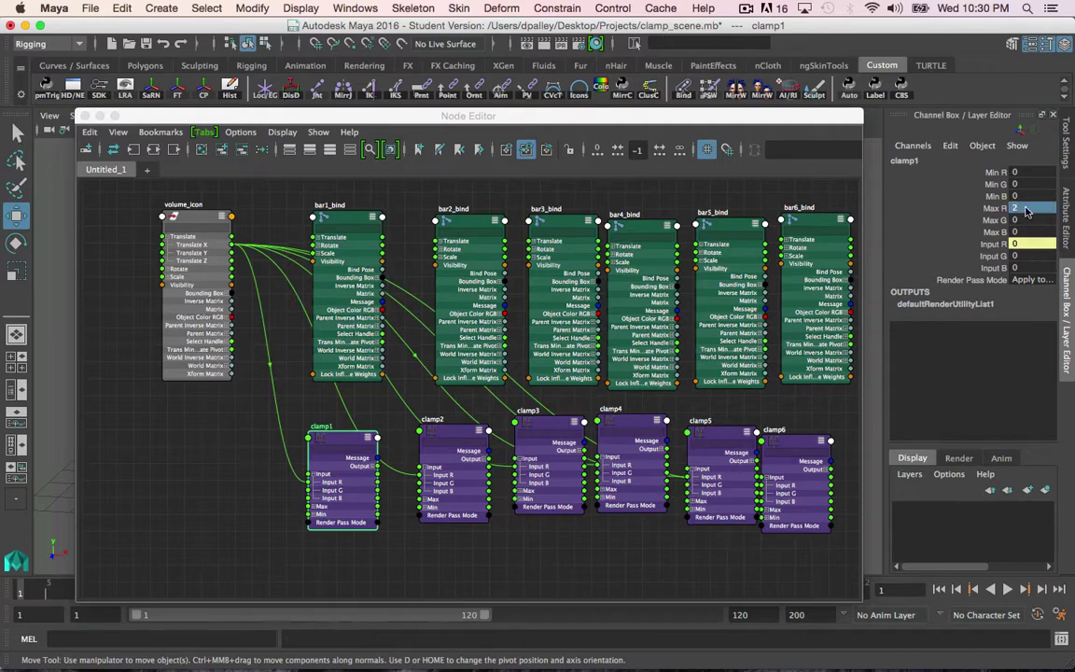
click(446, 422)
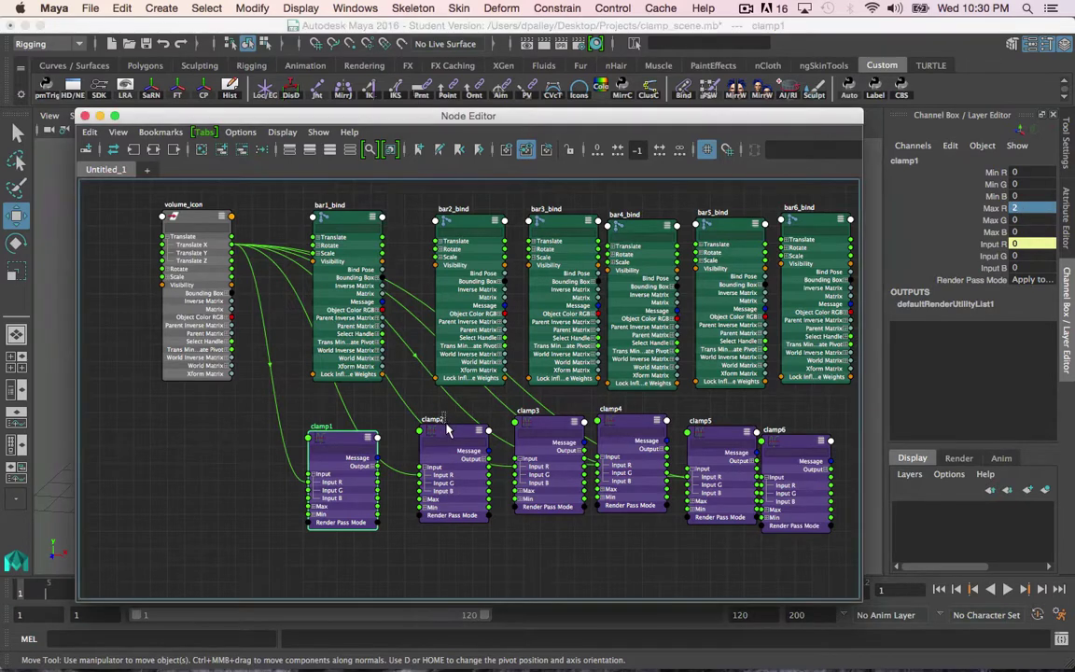
click(1035, 208)
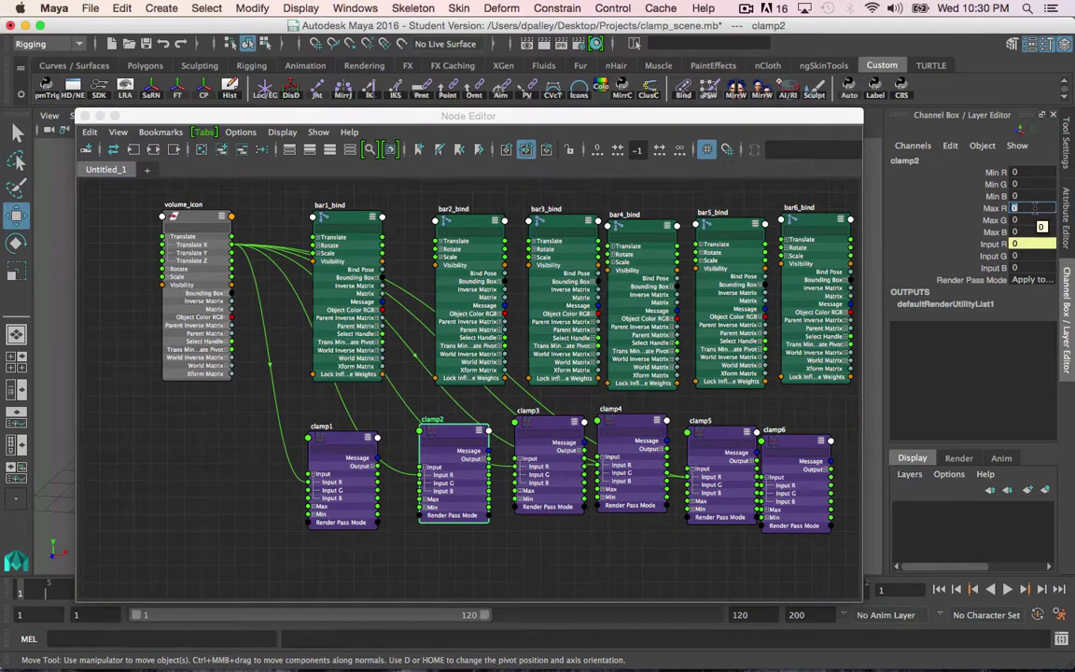
key(Return)
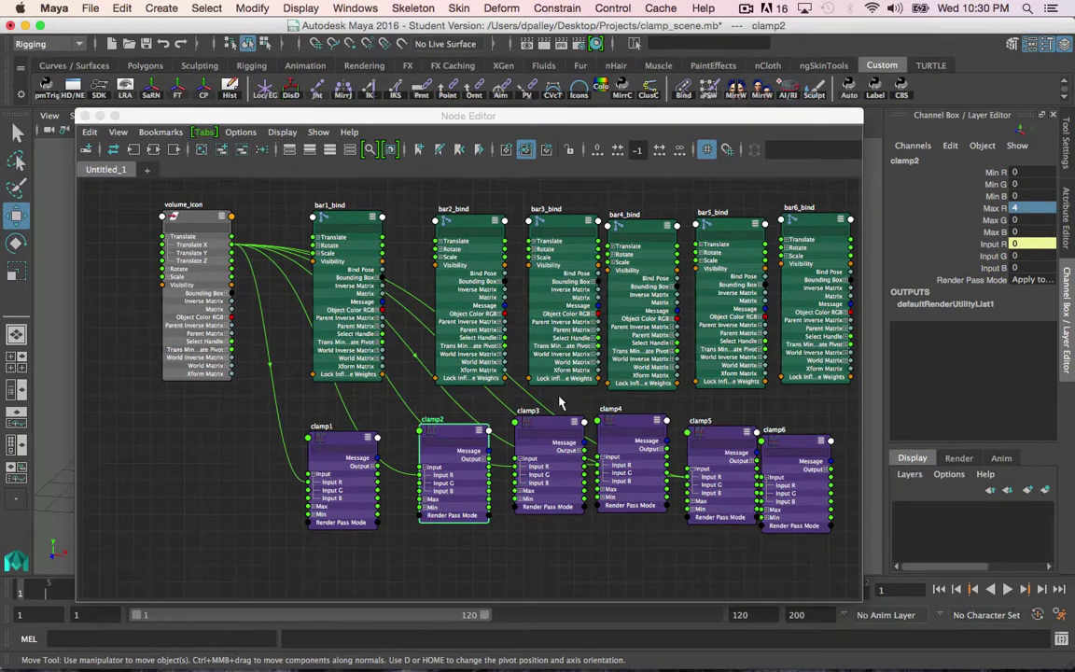
click(549, 424)
click(1035, 209)
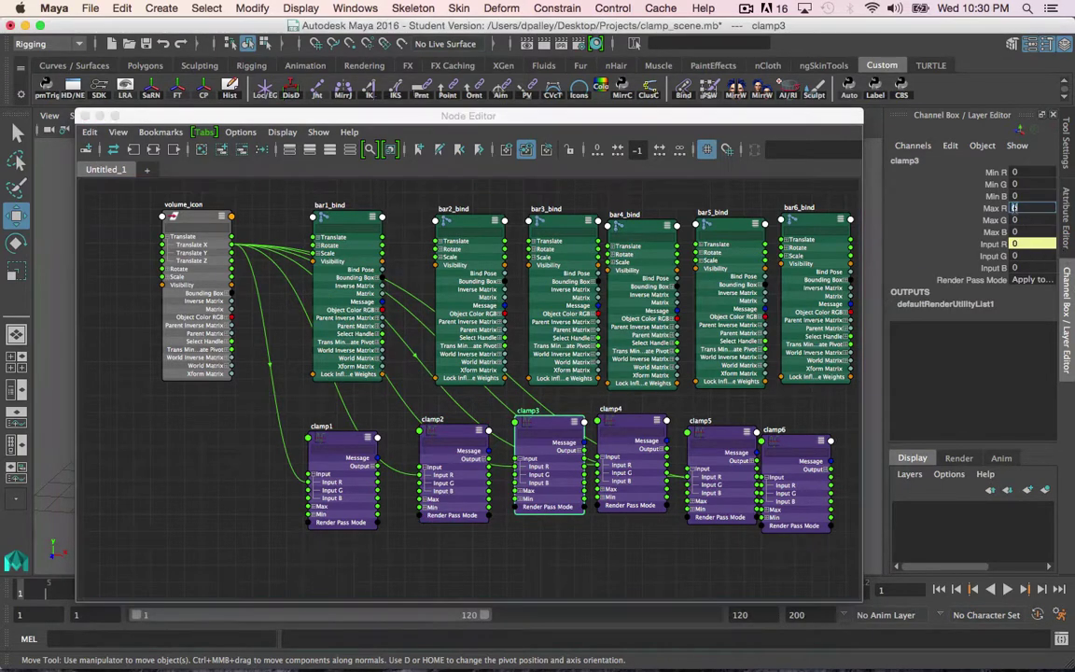
key(Return)
Step: Set Max R to 8 on clamp4, 10 on clamp5 and 12 on clamp6
click(645, 429)
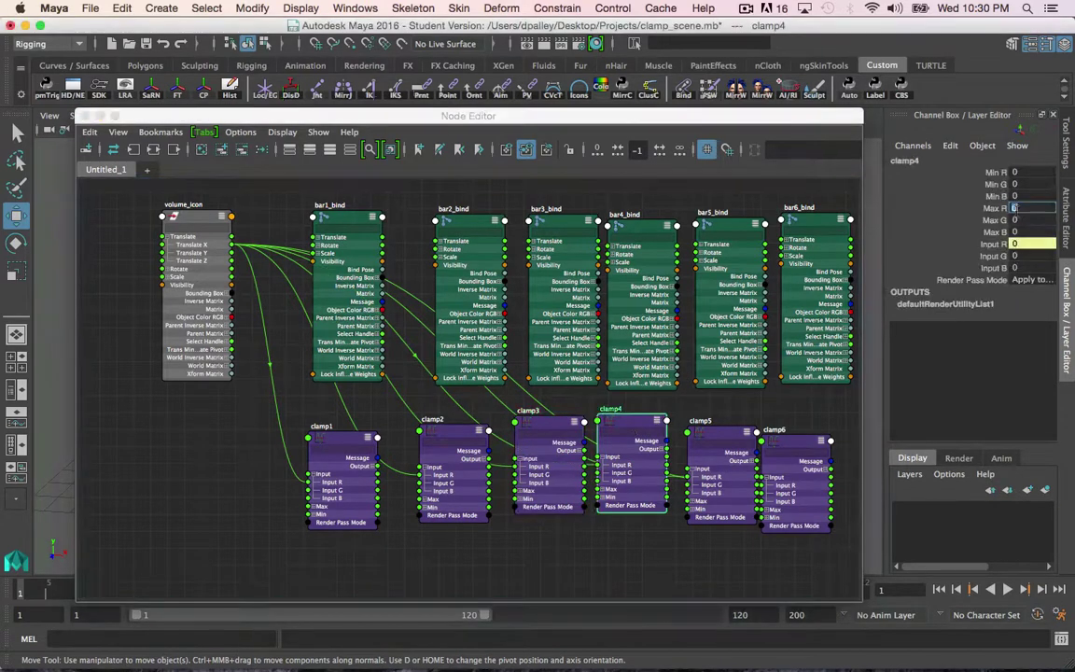
click(1019, 209)
text(2)
key(Return)
click(734, 434)
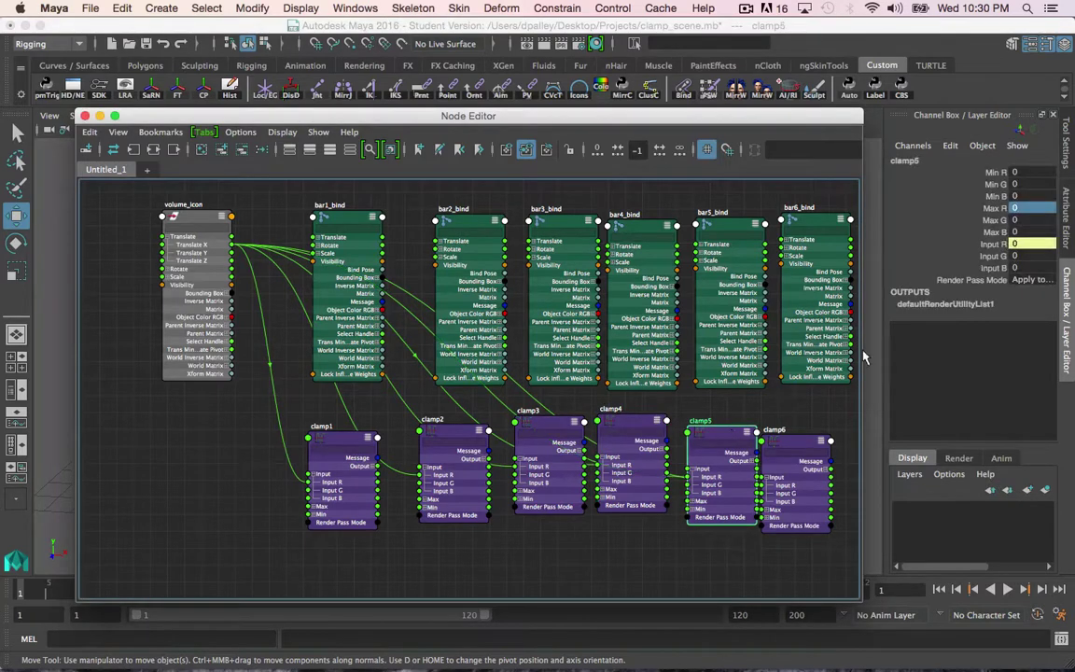
click(1037, 209)
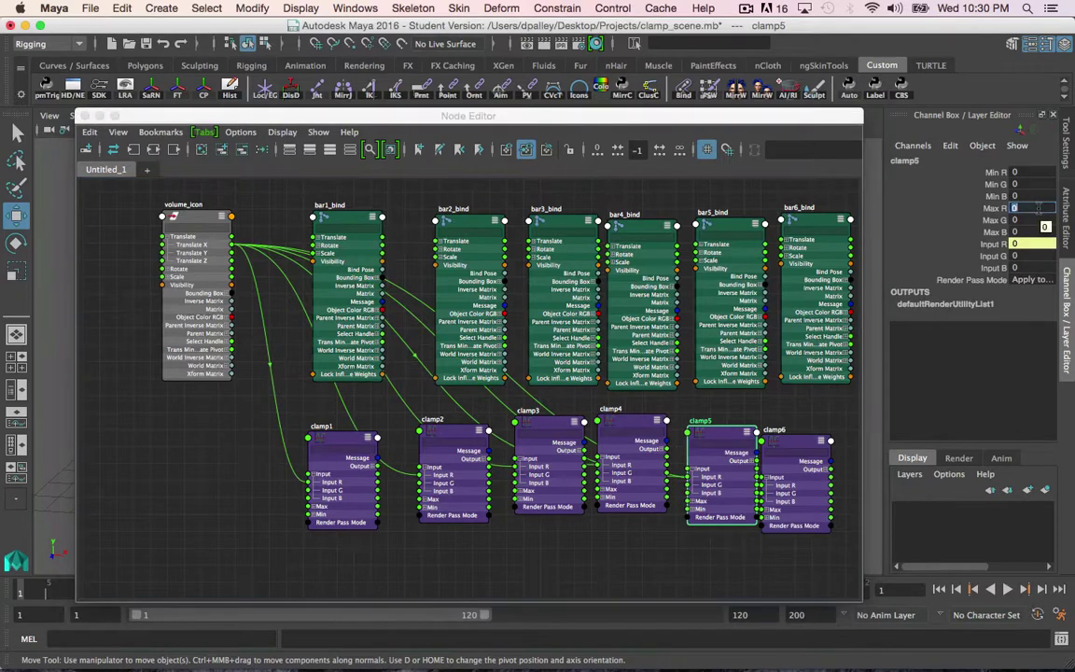
text(10)
key(Return)
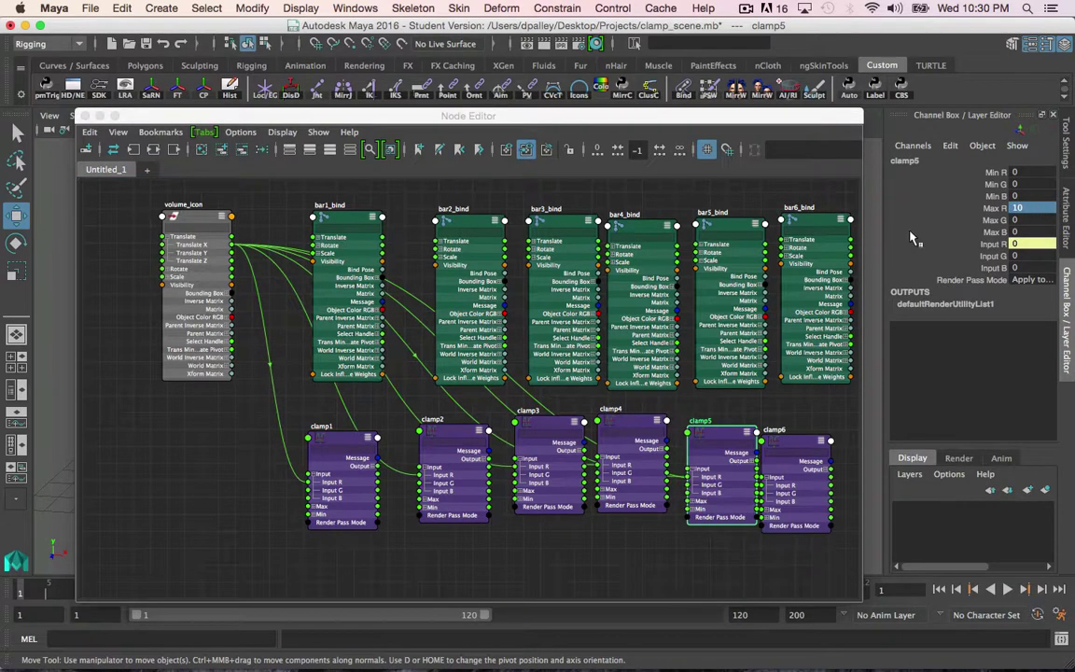
click(792, 445)
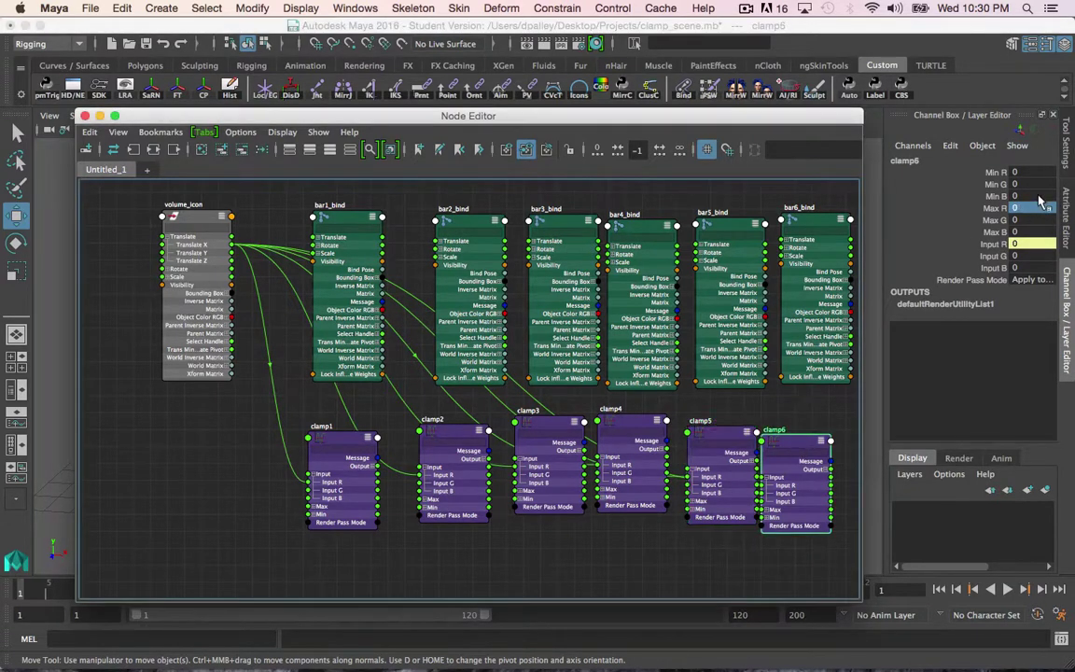
click(1027, 207)
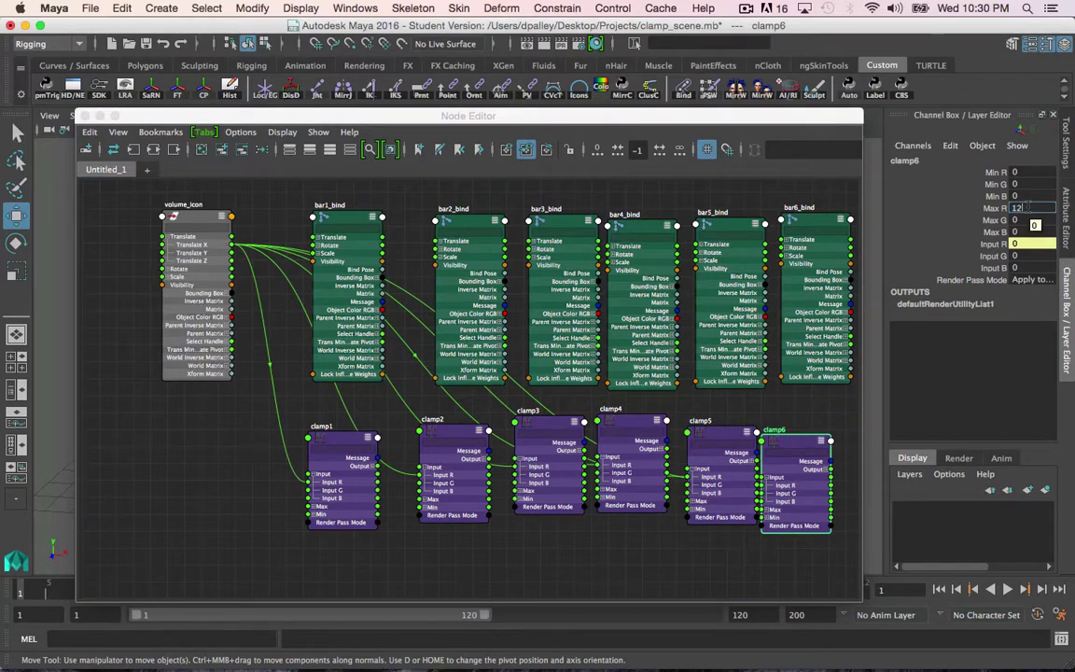
key(Return)
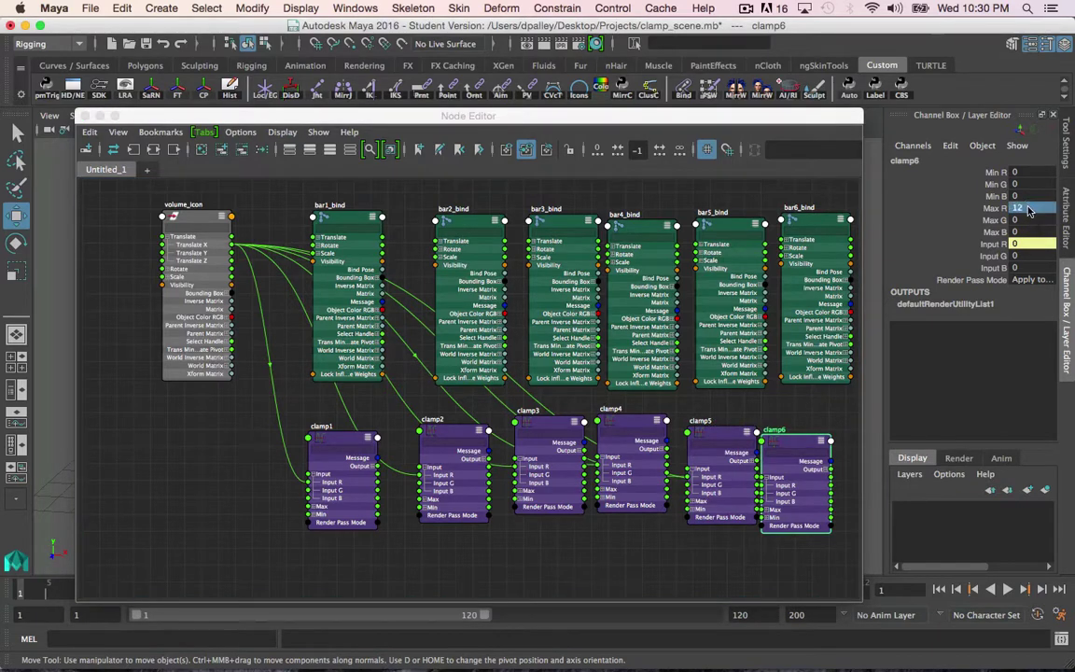
Step: Expand Output into R, G, B on clamp1 through clamp6
click(399, 476)
click(478, 459)
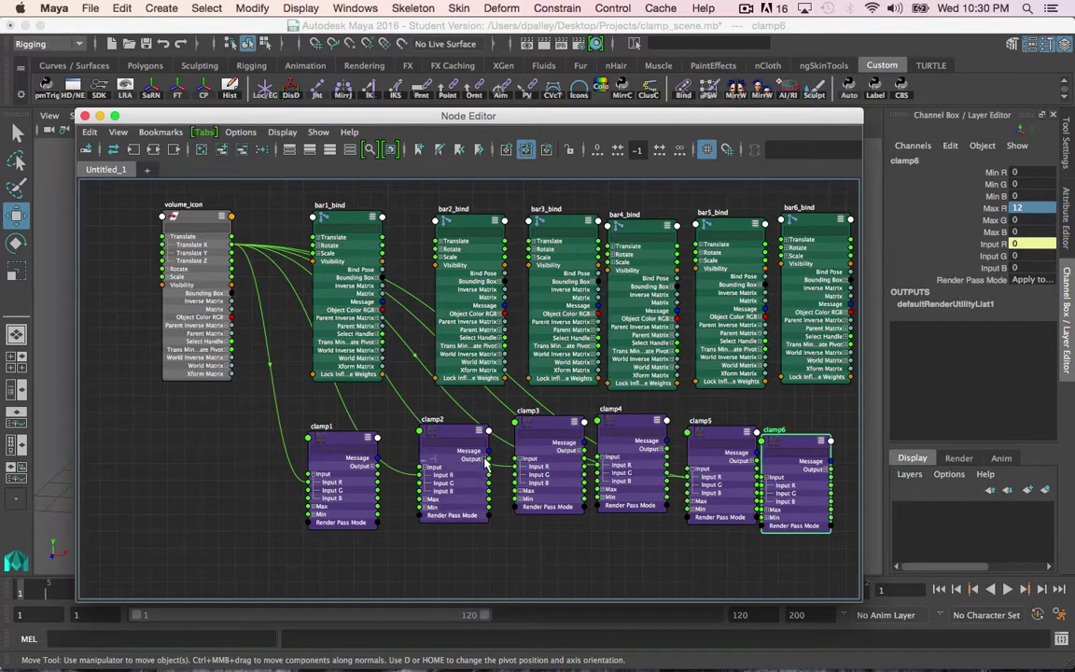
click(373, 469)
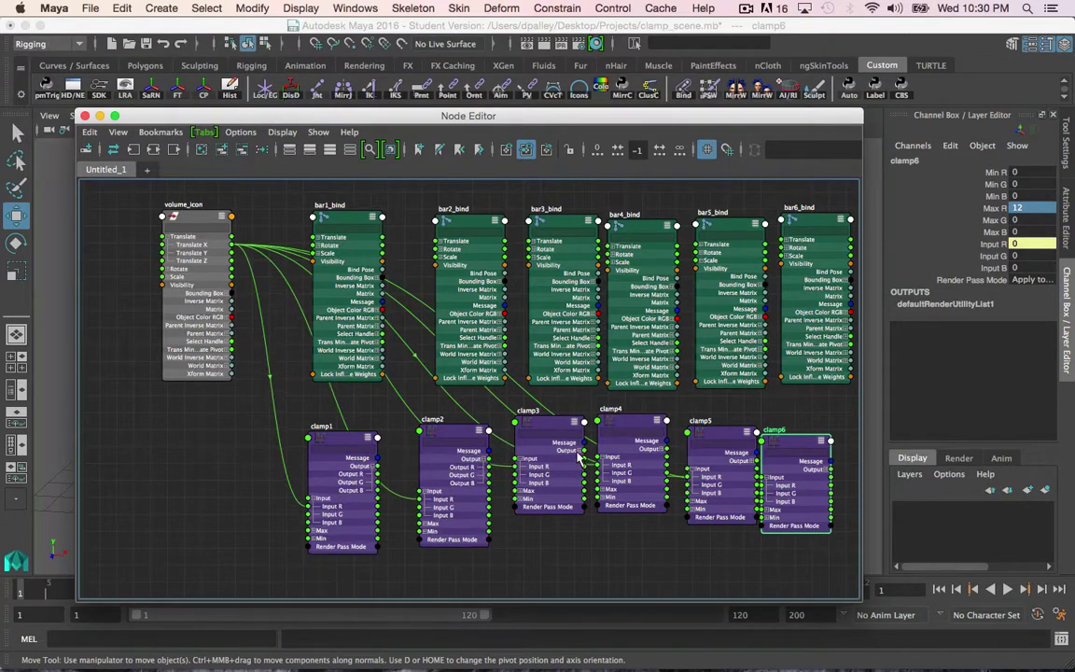
click(579, 451)
click(663, 450)
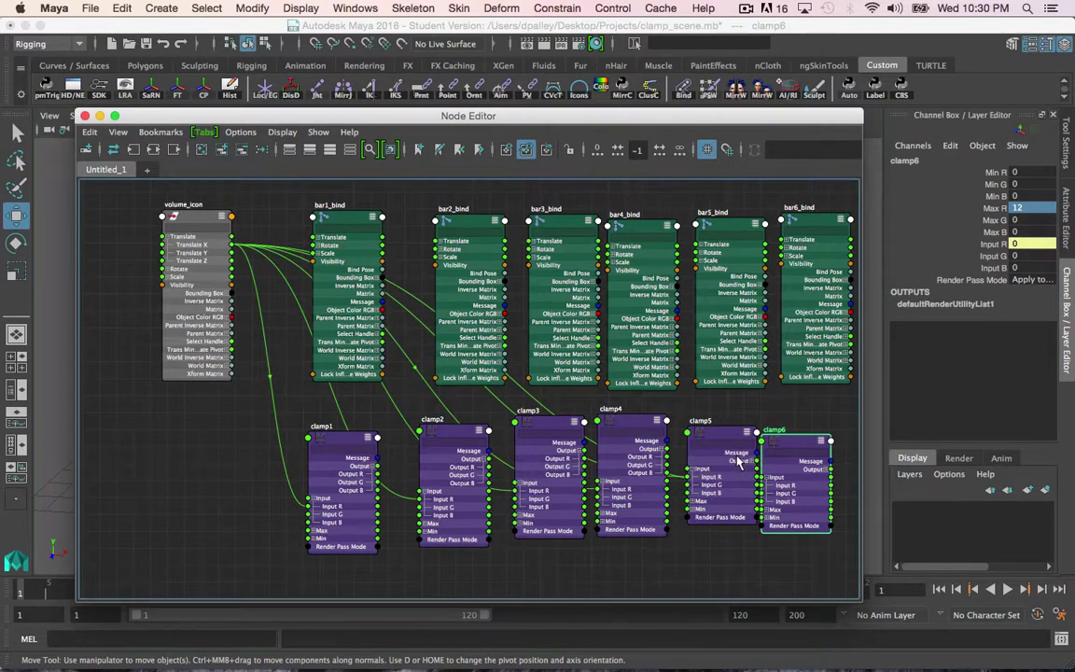
click(753, 461)
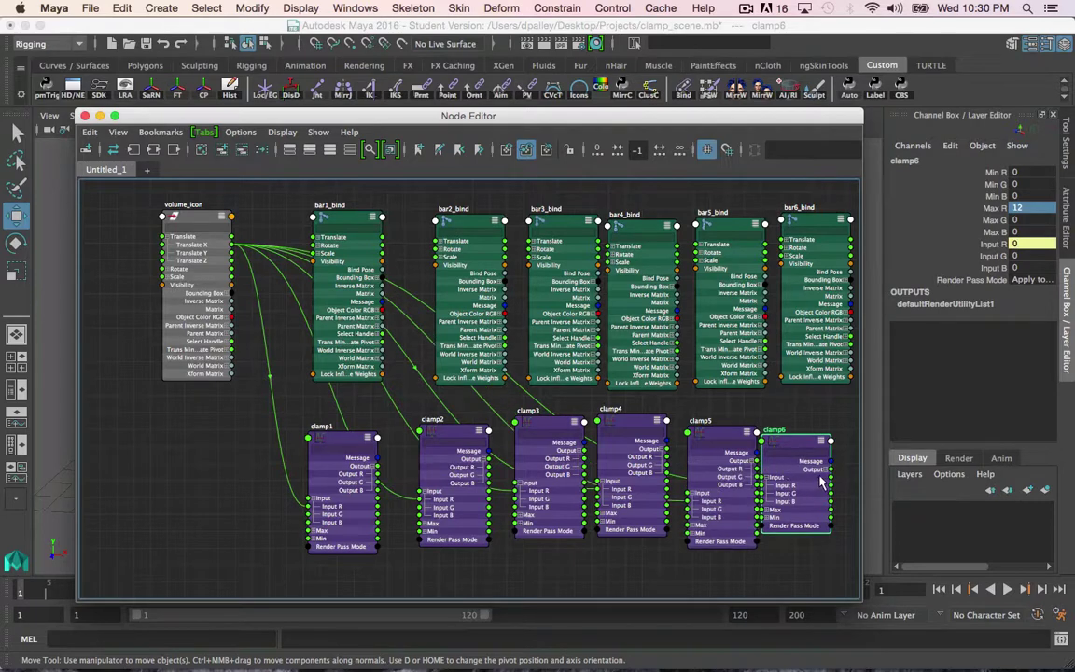
click(827, 470)
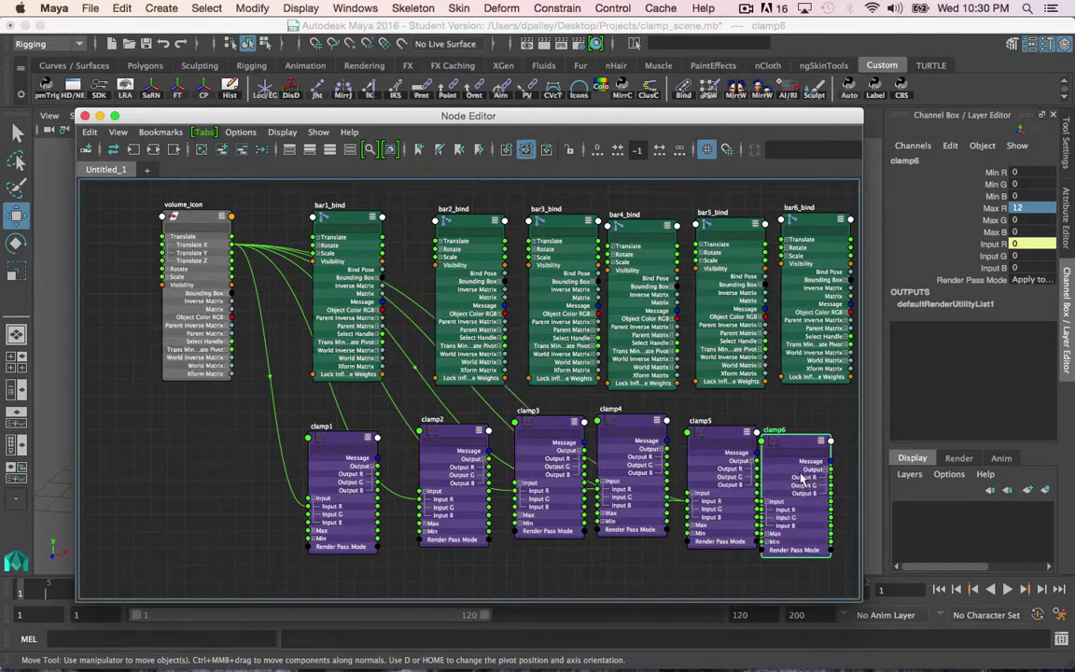
Step: Expand Translate into X, Y, Z on bar6_bind down to bar1_bind
click(787, 240)
click(702, 244)
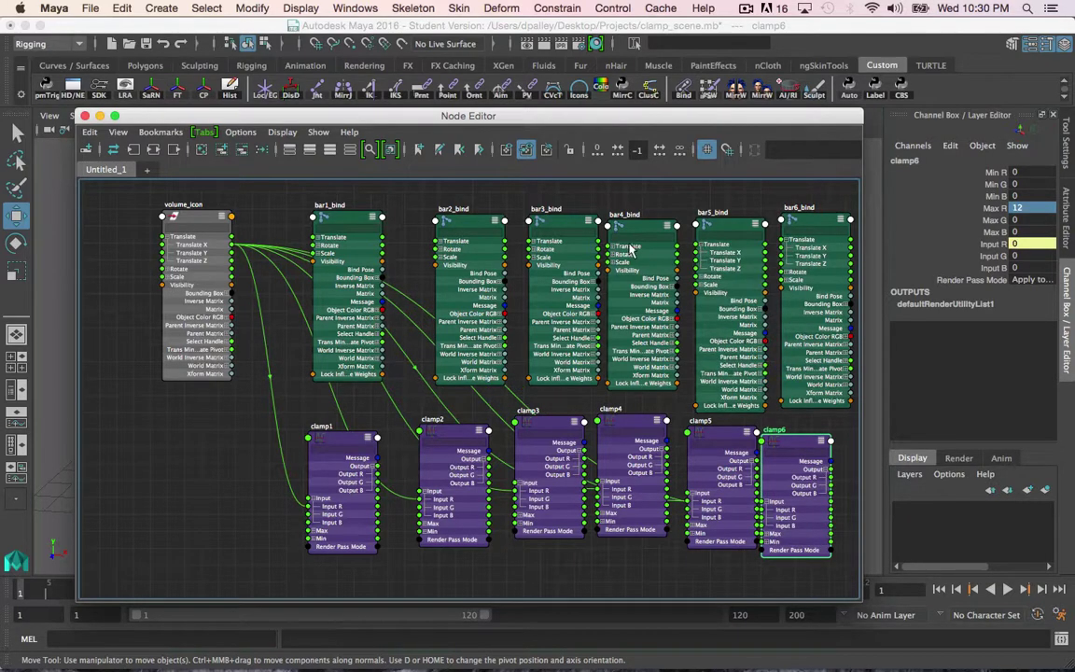
click(615, 247)
click(536, 243)
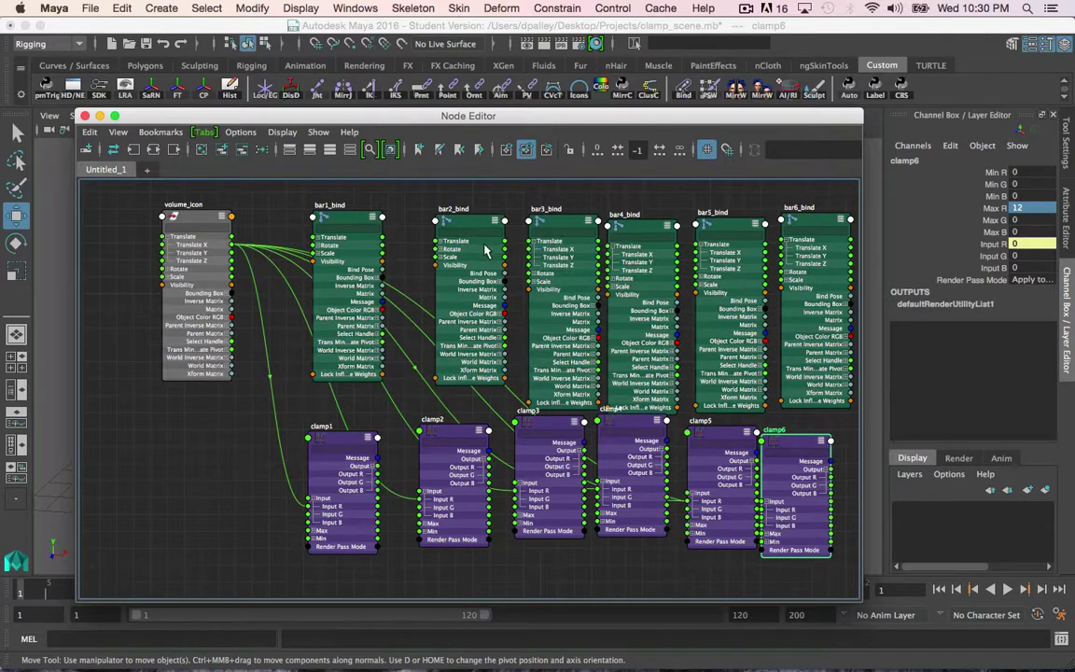
click(444, 243)
click(320, 238)
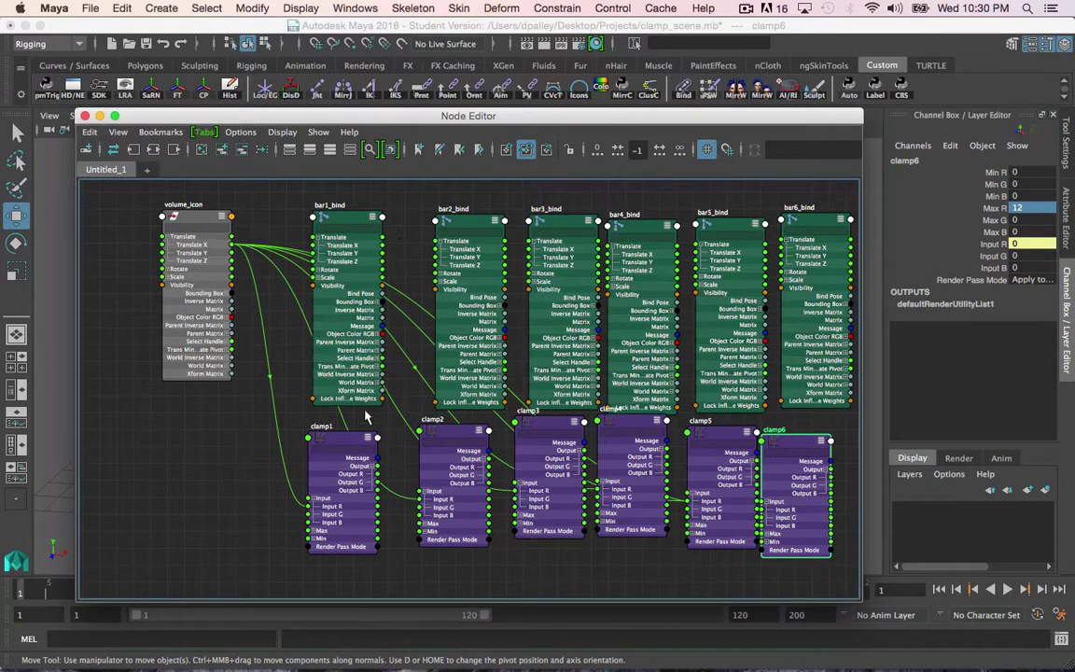
Step: Wire clamp1–clamp3 Output R into bar1–bar3_bind Translate Y, undoing a stray Translate X link
drag(377, 458, 311, 244)
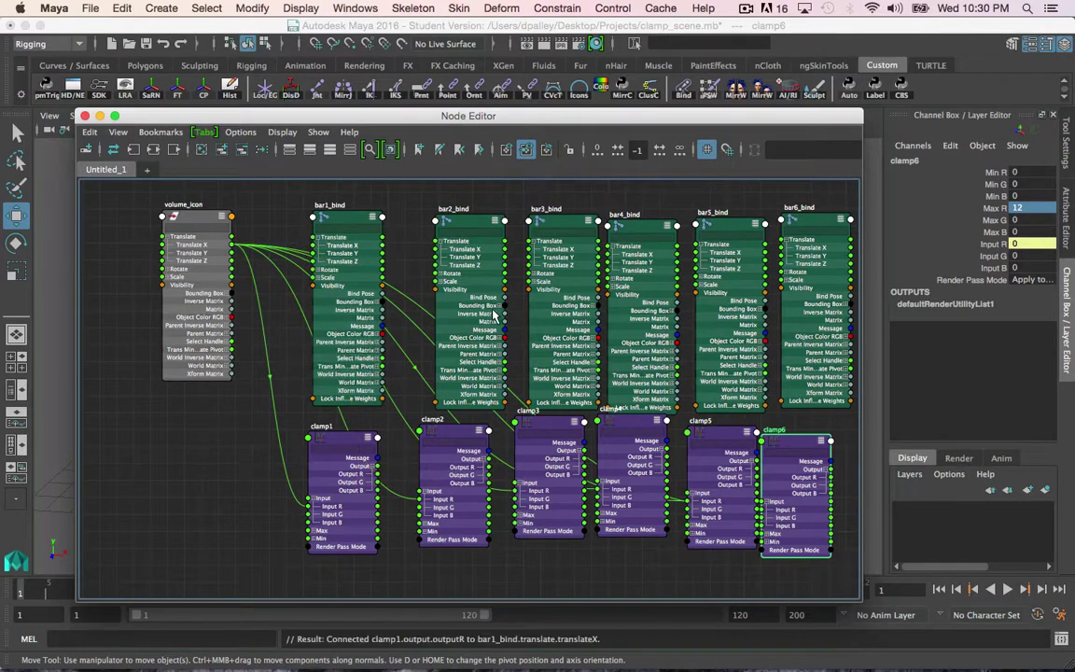
key(z)
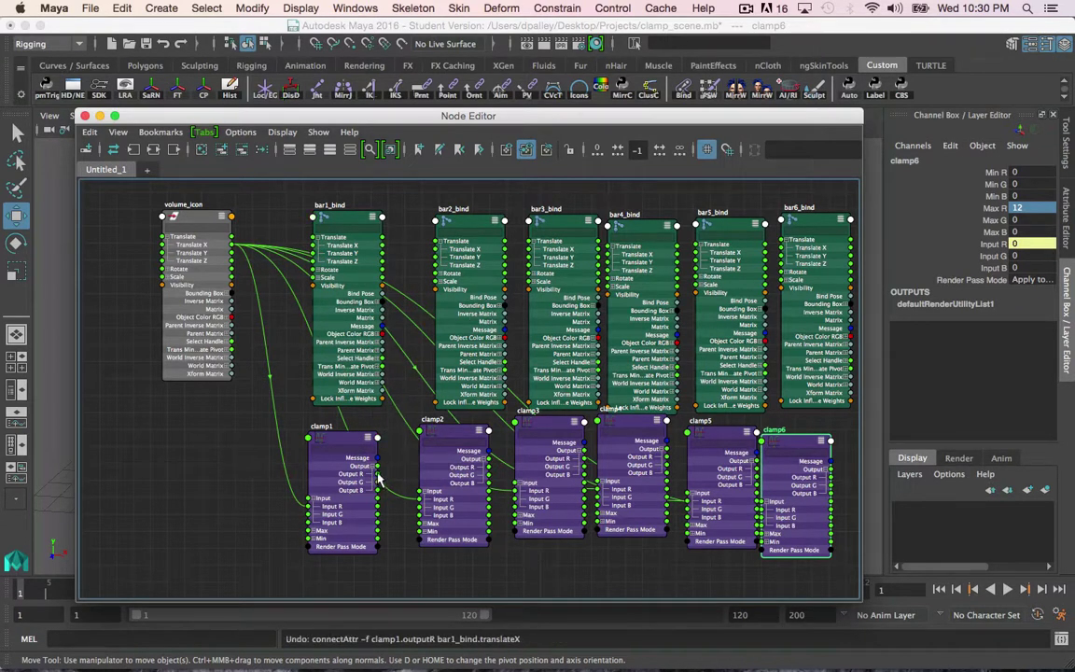
drag(377, 475, 315, 253)
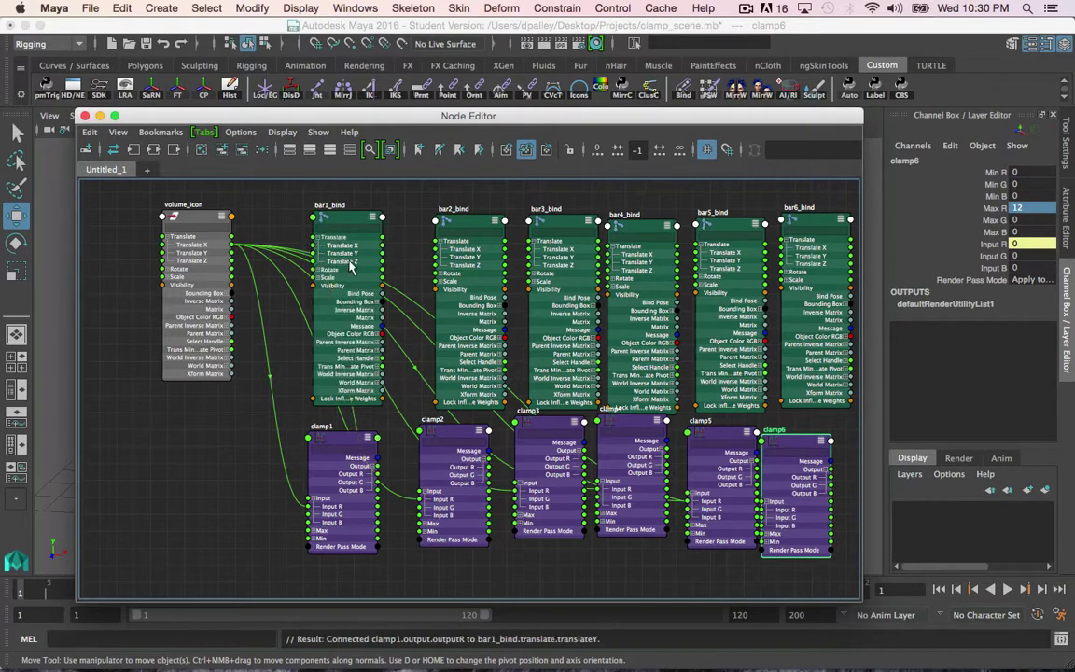
drag(488, 465, 436, 257)
drag(584, 459, 529, 257)
Step: Wire clamp4–clamp6 Output R into bar4–bar6_bind Translate Y, then reveal the scene and select volume_icon
drag(668, 439, 618, 254)
drag(758, 467, 699, 264)
drag(832, 475, 687, 150)
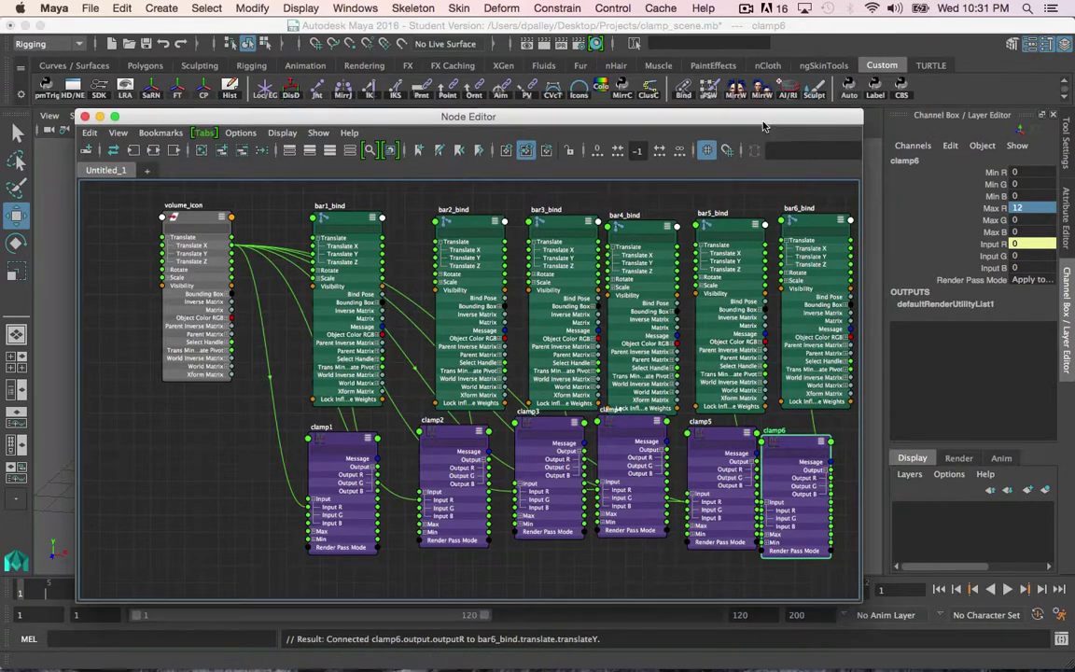
drag(763, 122, 766, 616)
click(499, 431)
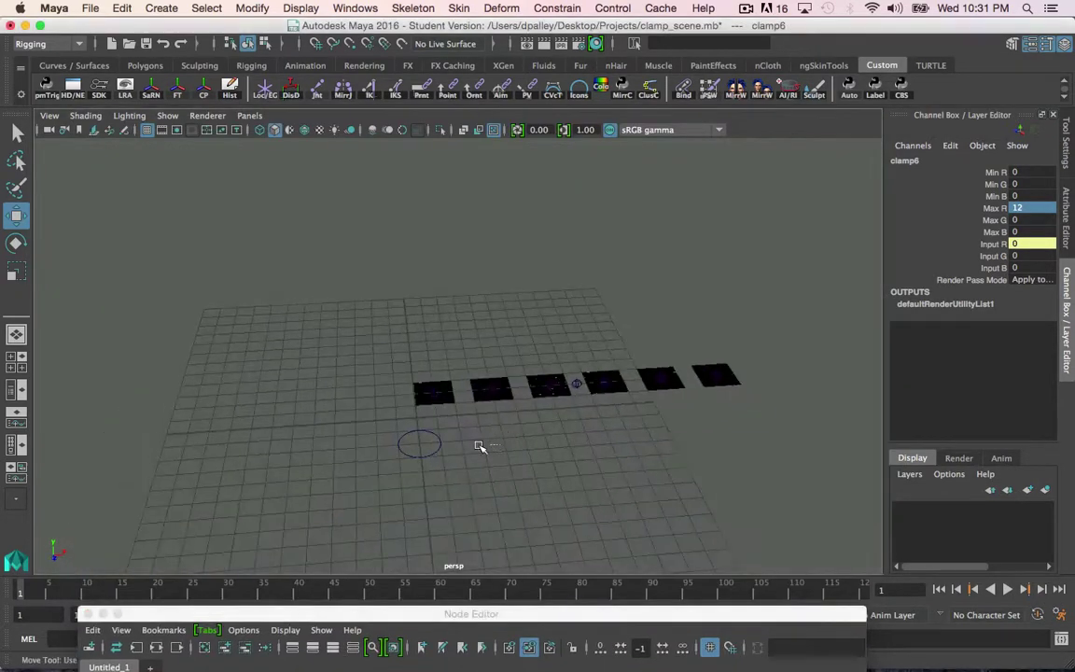
click(440, 448)
alt+drag(459, 456, 401, 404)
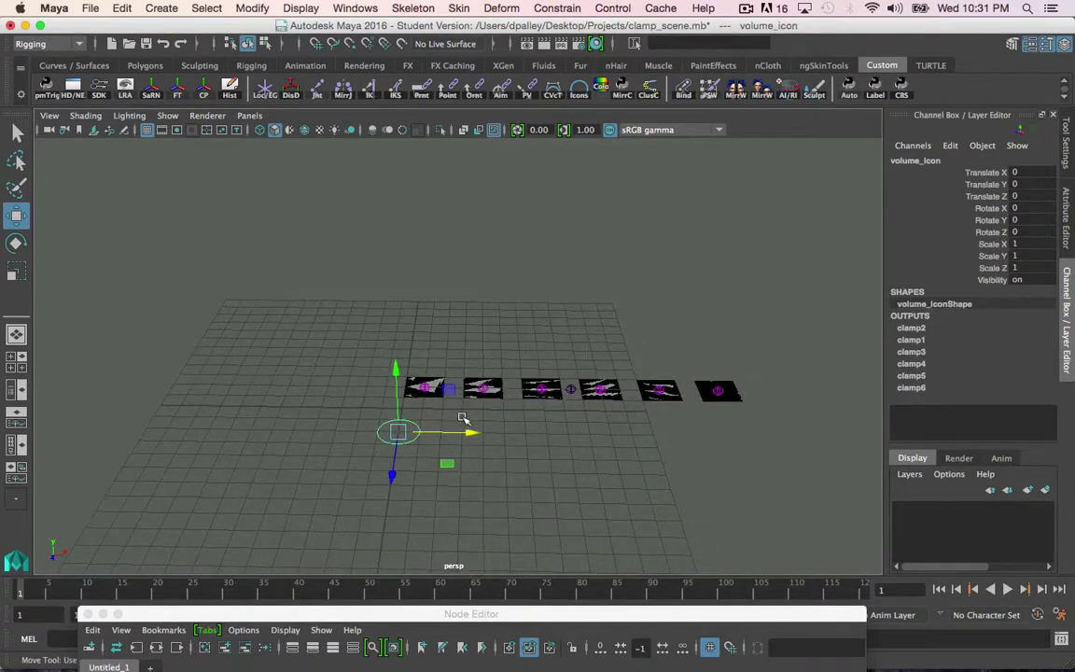
mouse_move(463, 420)
alt+mouse_down()
mouse_move(456, 408)
mouse_move(442, 429)
mouse_move(445, 454)
mouse_move(518, 444)
mouse_move(835, 454)
mouse_move(439, 450)
mouse_move(794, 434)
mouse_move(746, 442)
mouse_move(496, 426)
alt+mouse_up()
key(z)
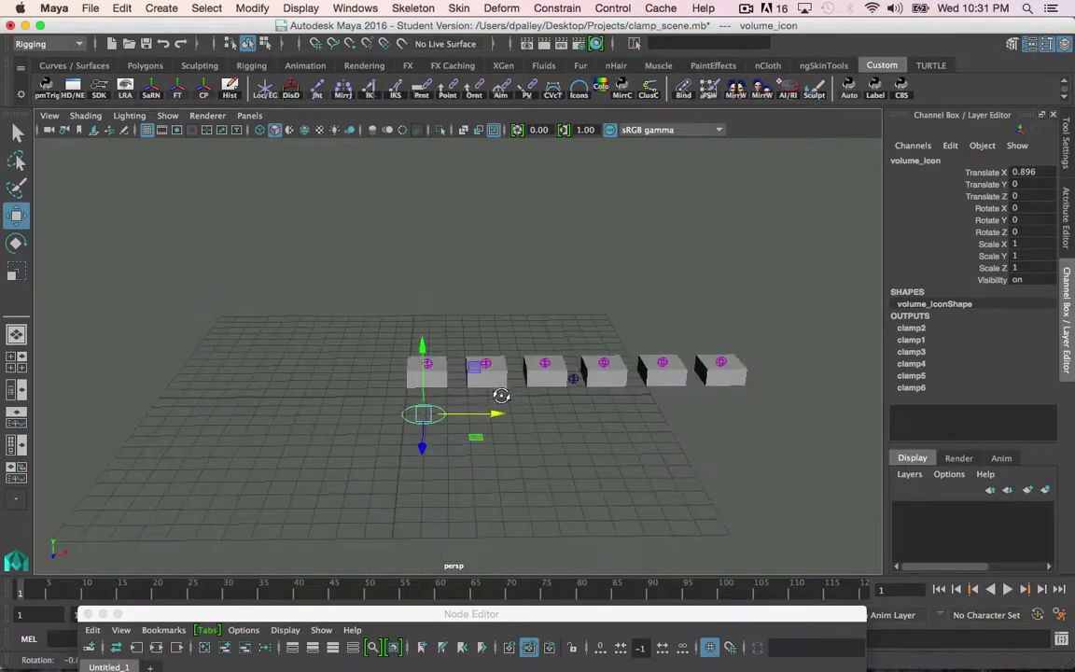
alt+middle_drag(512, 396, 457, 399)
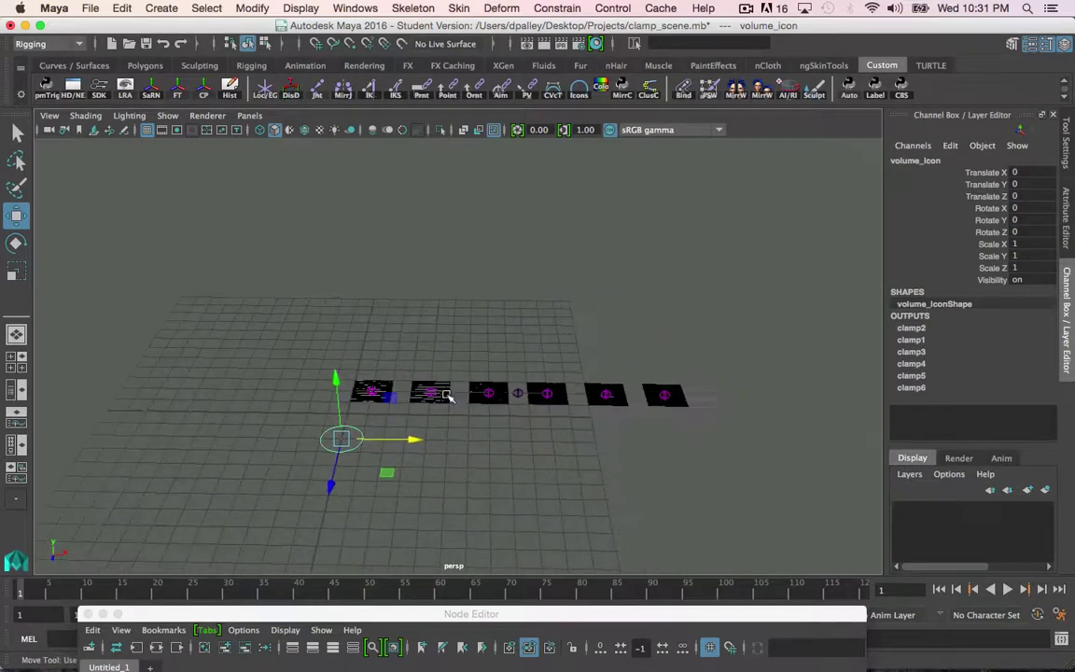
drag(417, 445, 595, 439)
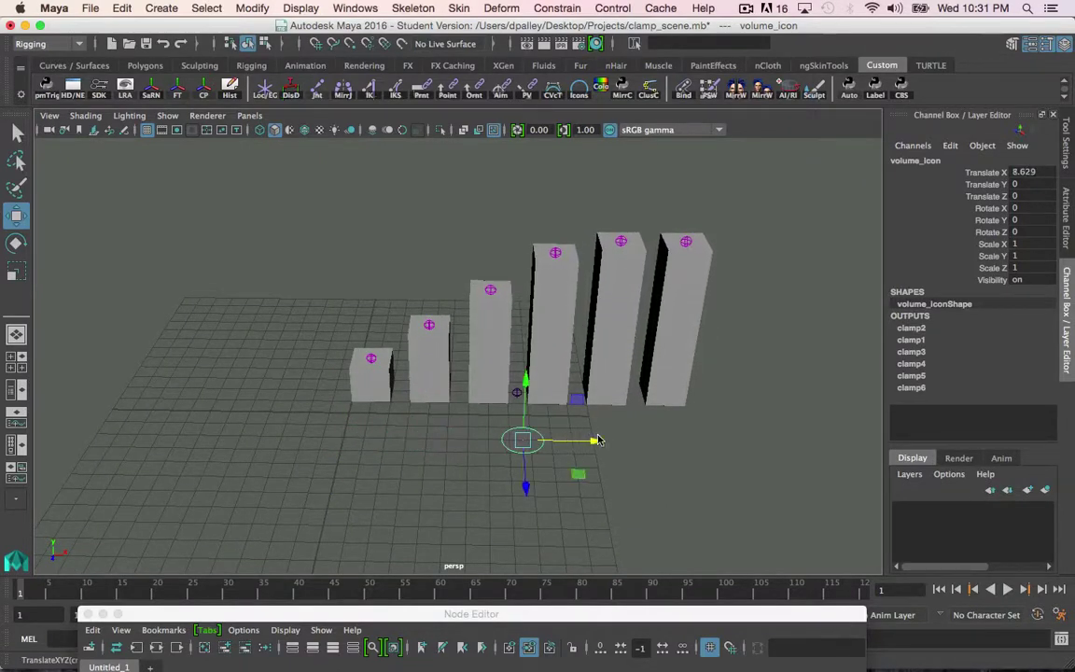
key(z)
drag(417, 441, 808, 454)
key(z)
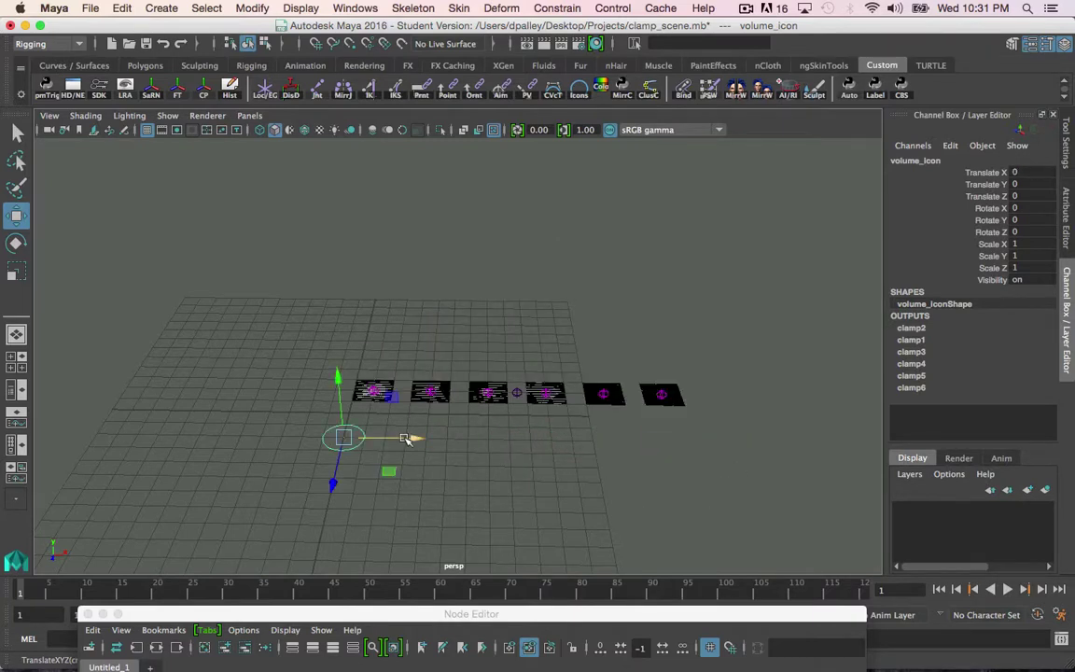
drag(408, 438, 512, 464)
key(z)
drag(416, 442, 742, 471)
key(z)
alt+drag(511, 462, 515, 460)
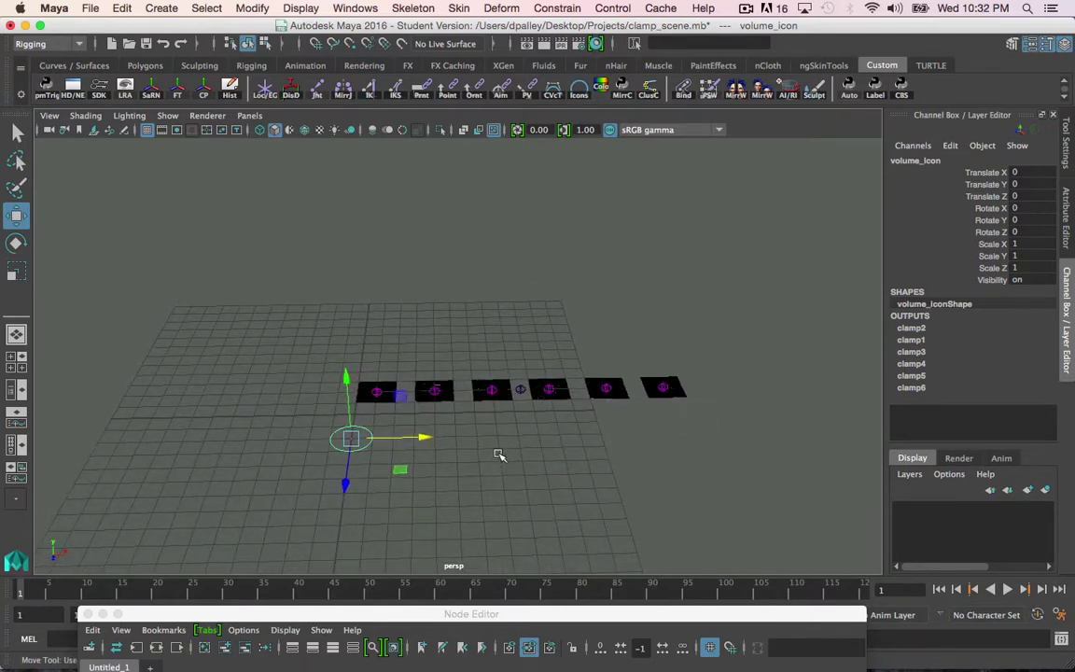
alt+drag(518, 448, 509, 446)
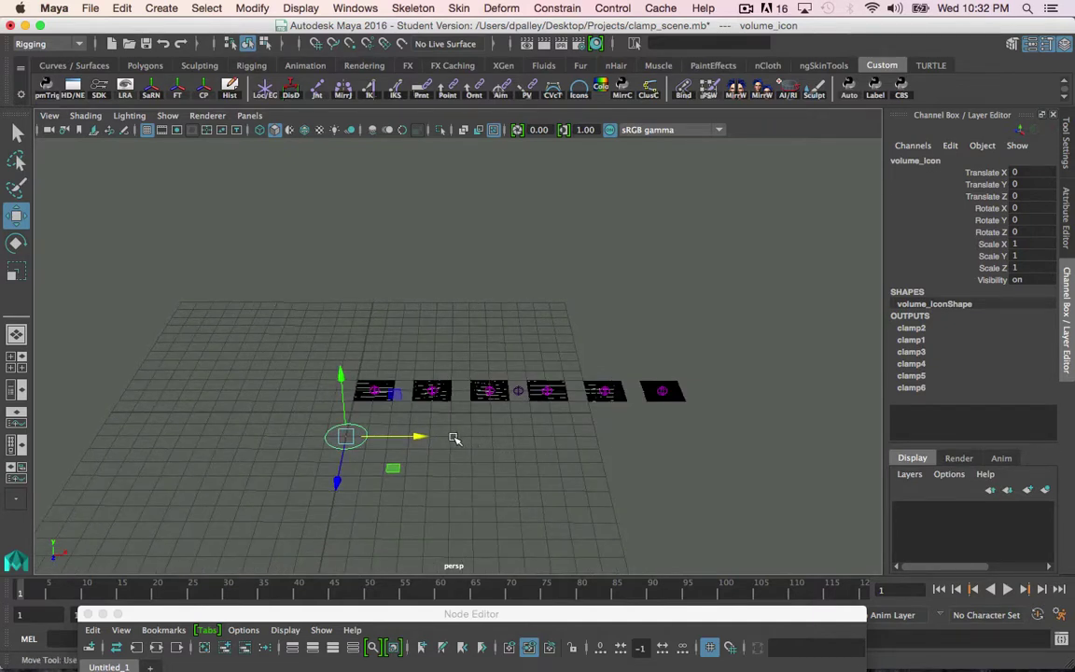
alt+drag(457, 441, 440, 444)
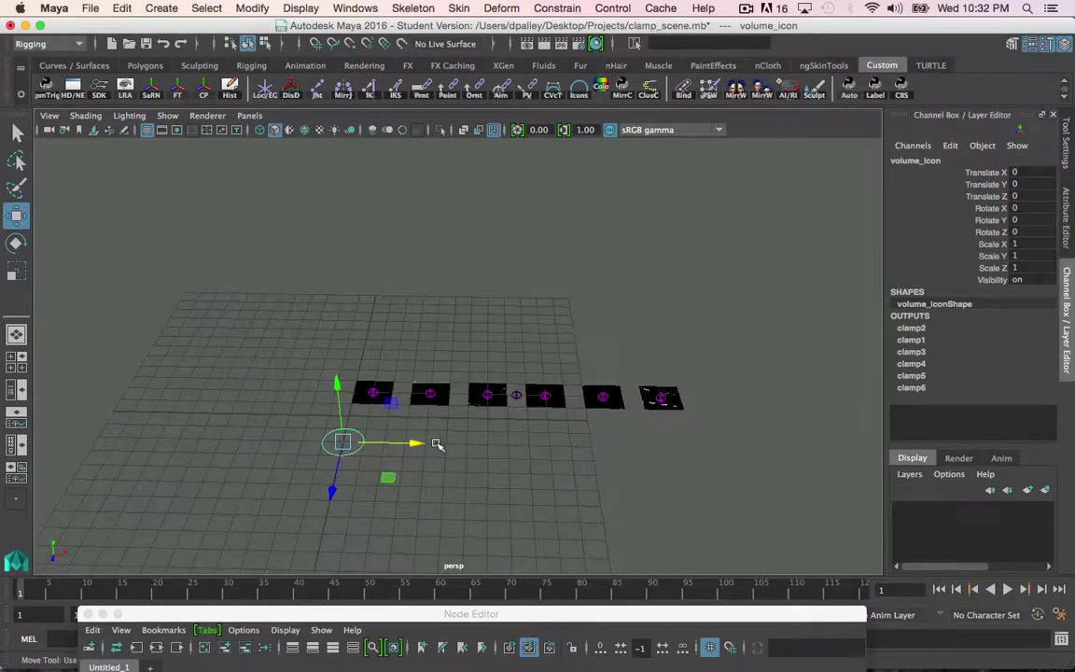